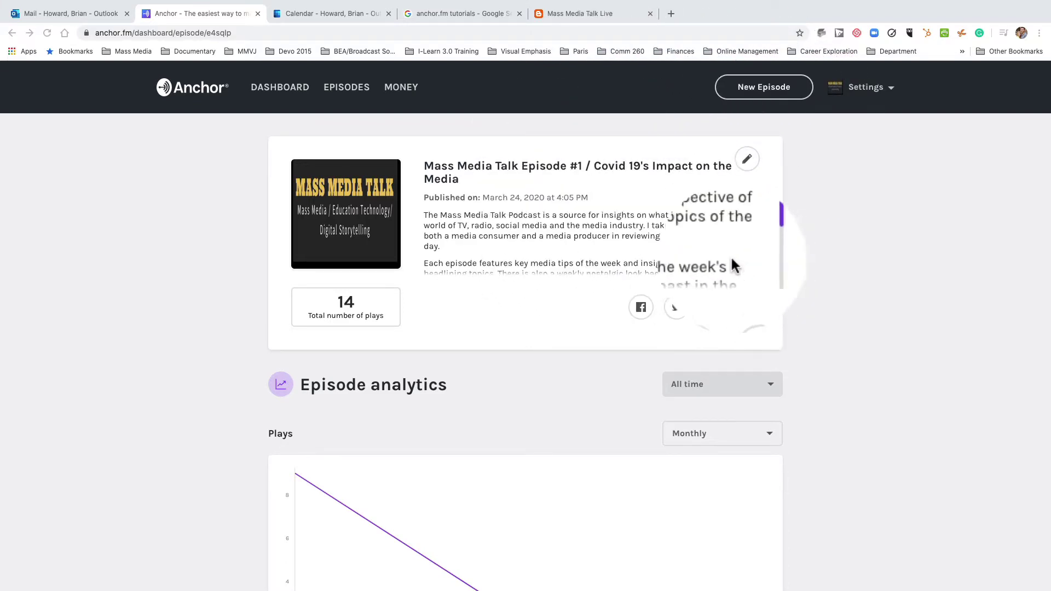
# Step: Start a blank new episode with the New Episode button in the top bar
pyautogui.click(765, 93)
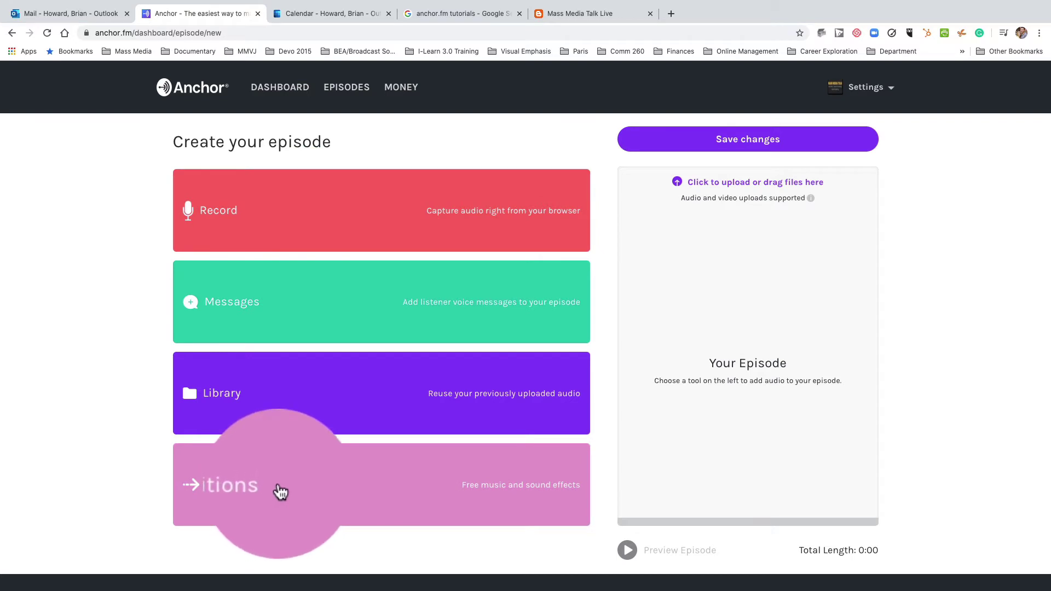
# Step: Open the Transitions sound library and preview the Backspin transition
pyautogui.click(278, 490)
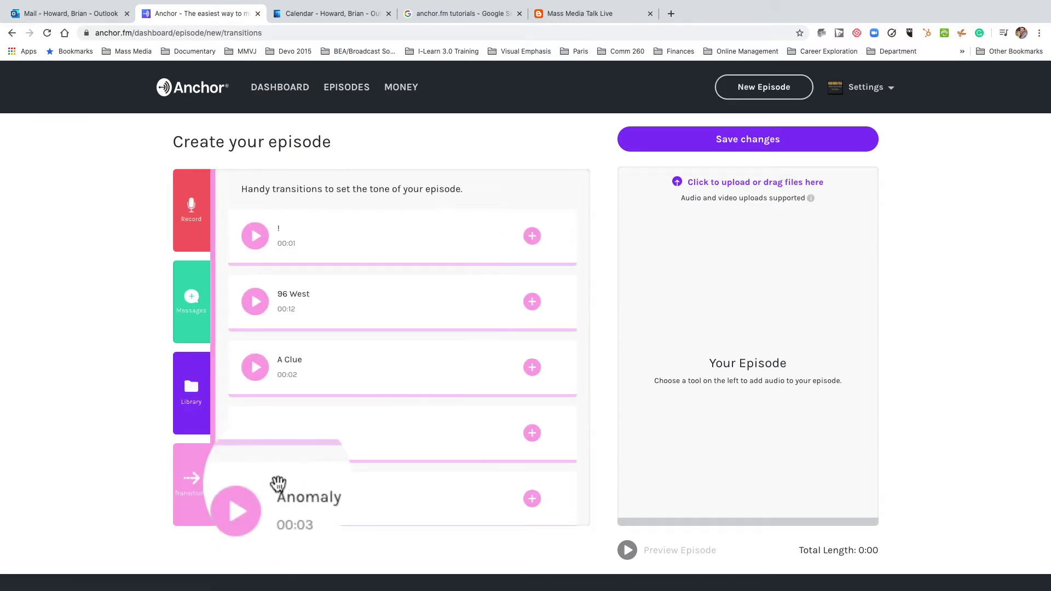
pyautogui.scroll(-1, 356, 278)
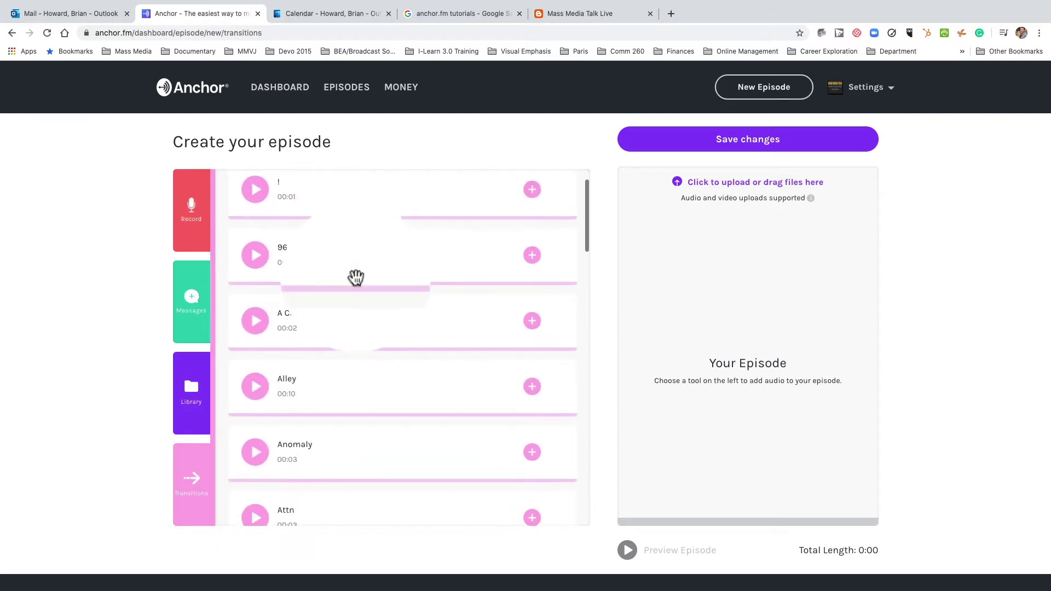
pyautogui.scroll(-2, 356, 278)
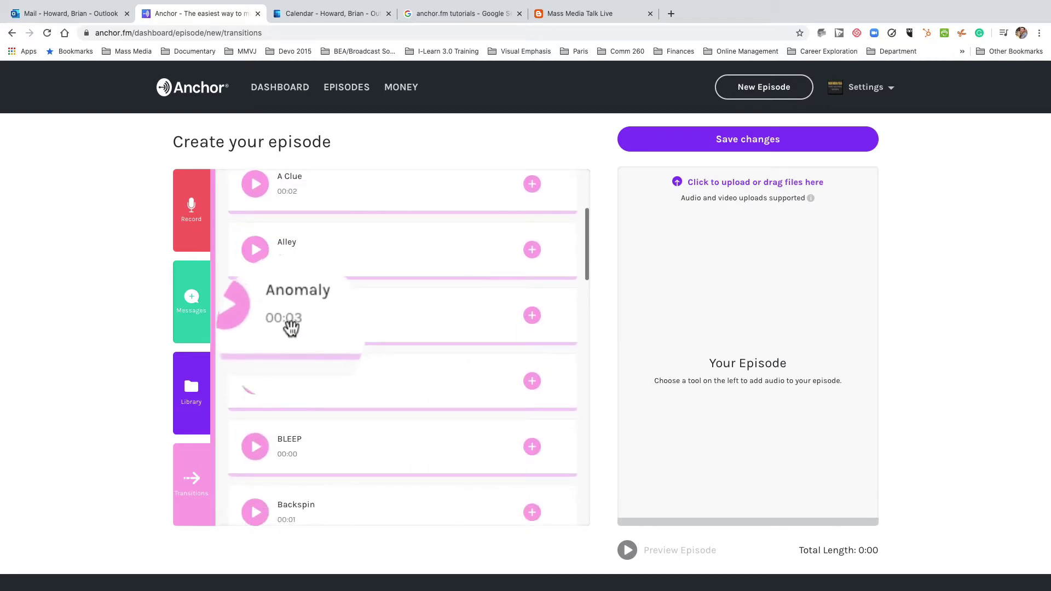
pyautogui.scroll(-1, 295, 427)
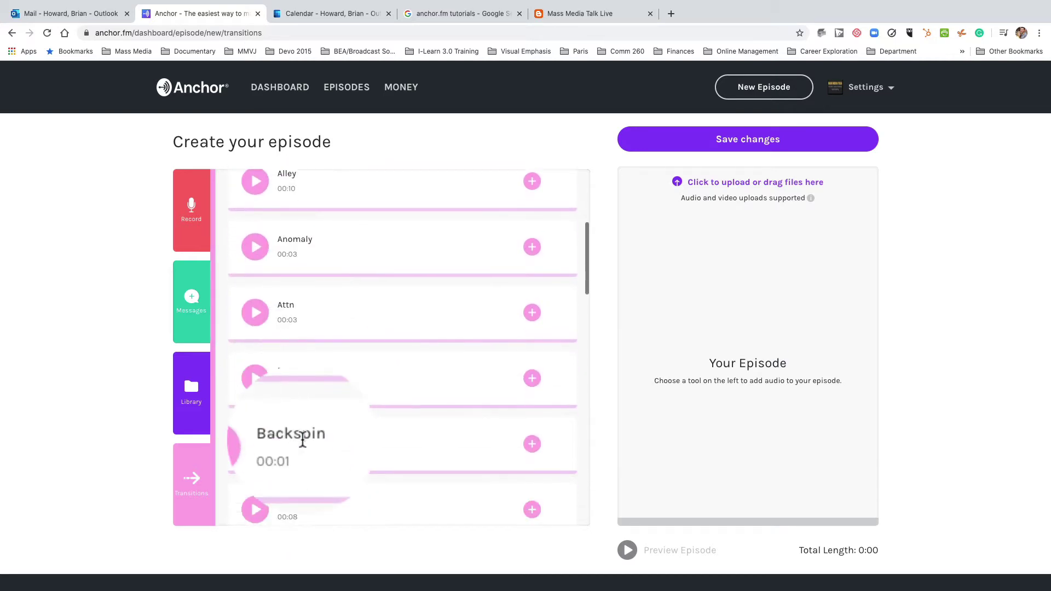
pyautogui.click(255, 436)
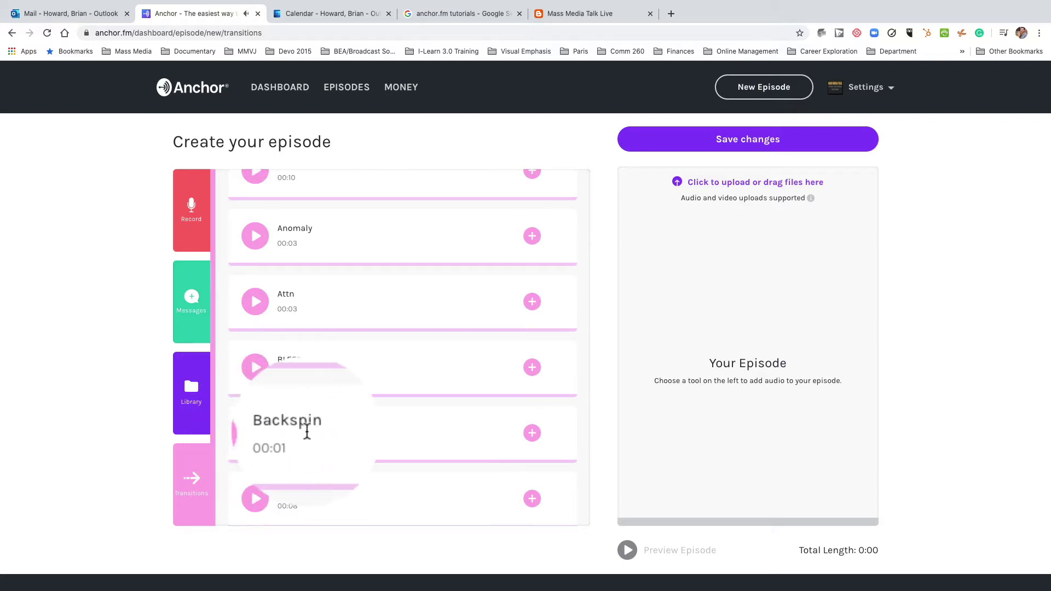
# Step: Preview the Alley transition, then stop its playback
pyautogui.scroll(-2, 305, 427)
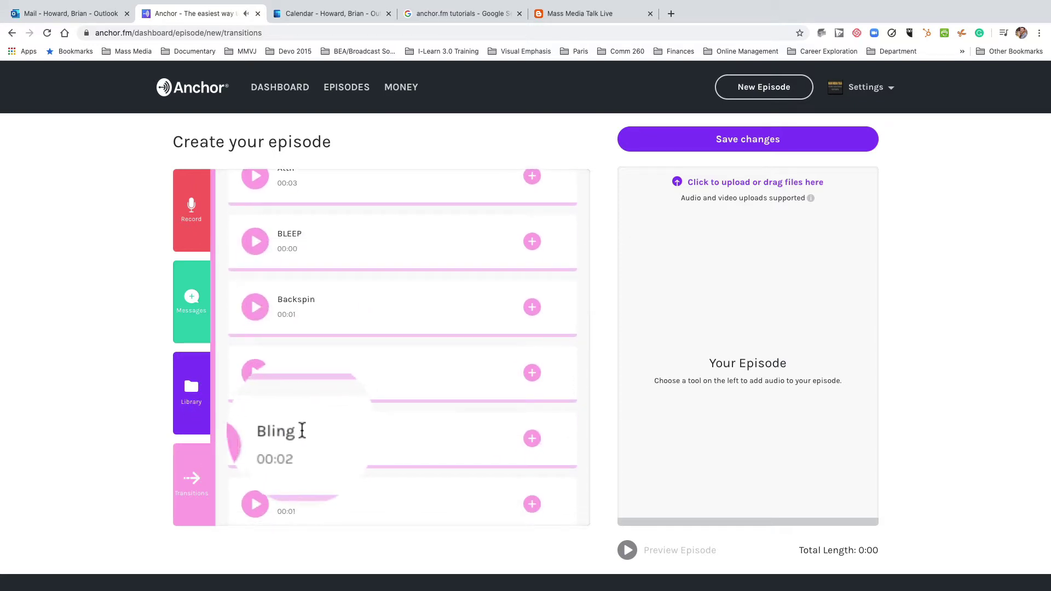
pyautogui.scroll(3, 305, 432)
pyautogui.scroll(2, 304, 431)
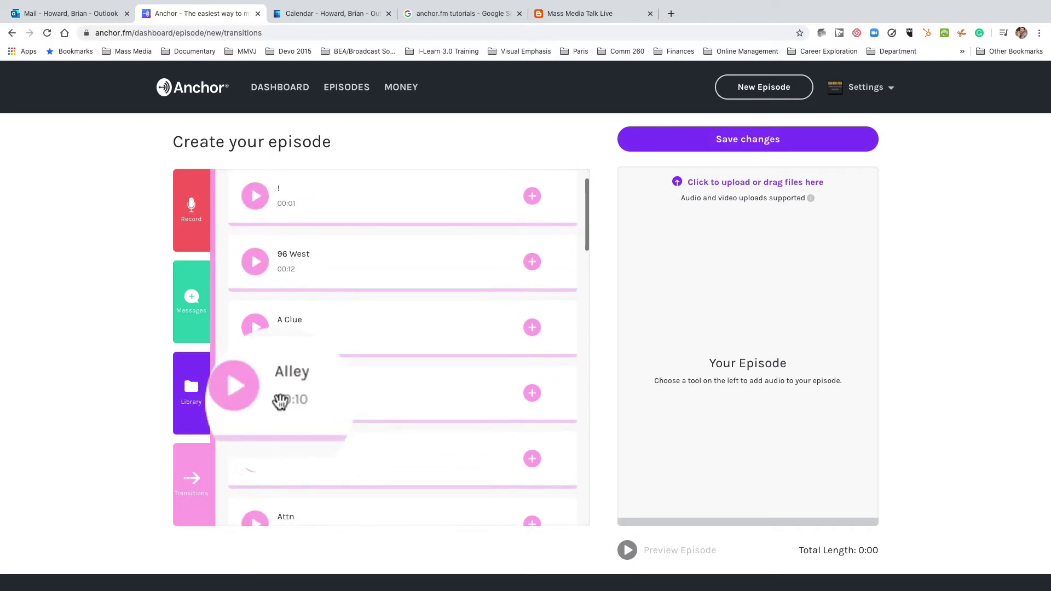
pyautogui.click(258, 404)
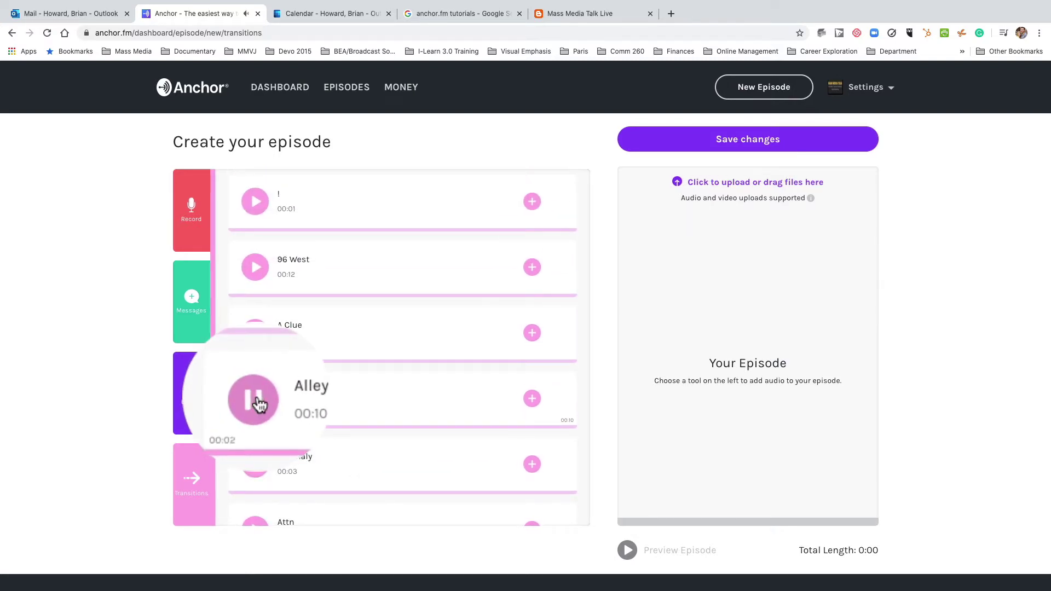
pyautogui.click(254, 403)
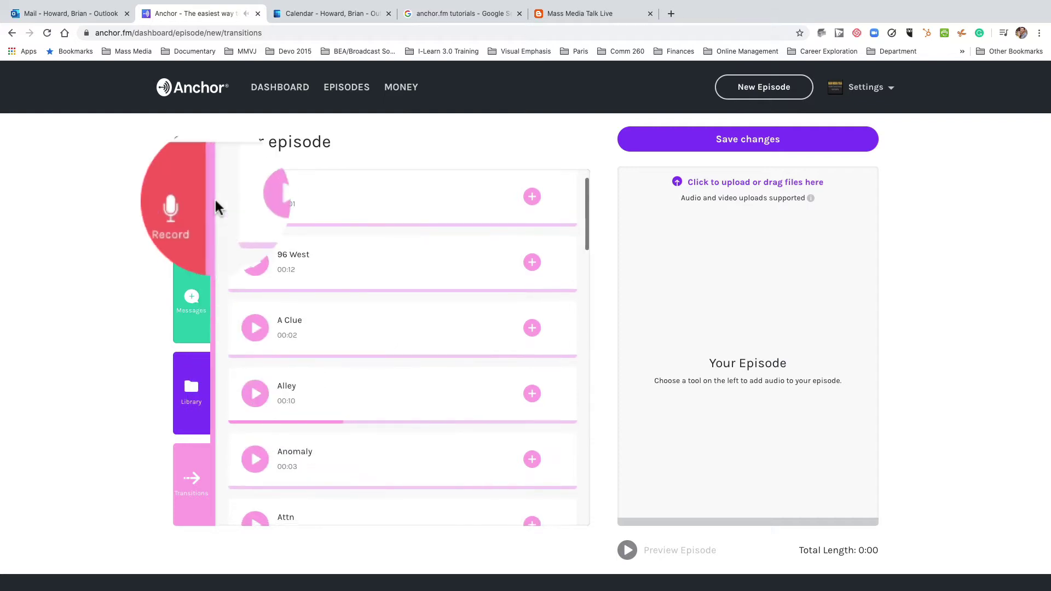
# Step: Record a browser voiceover using the default headset as the microphone input
pyautogui.click(192, 214)
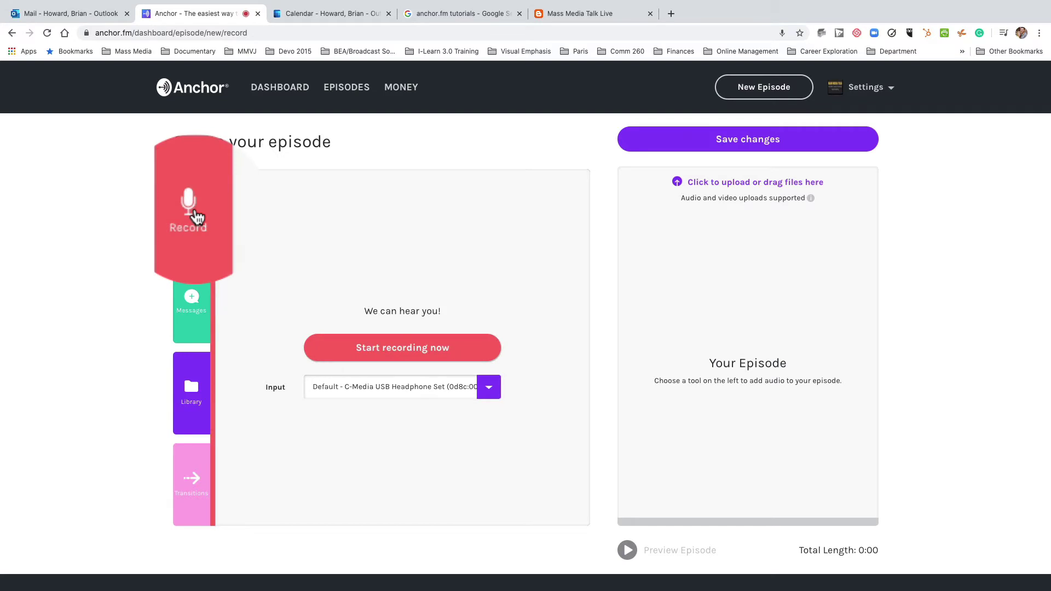
pyautogui.click(489, 389)
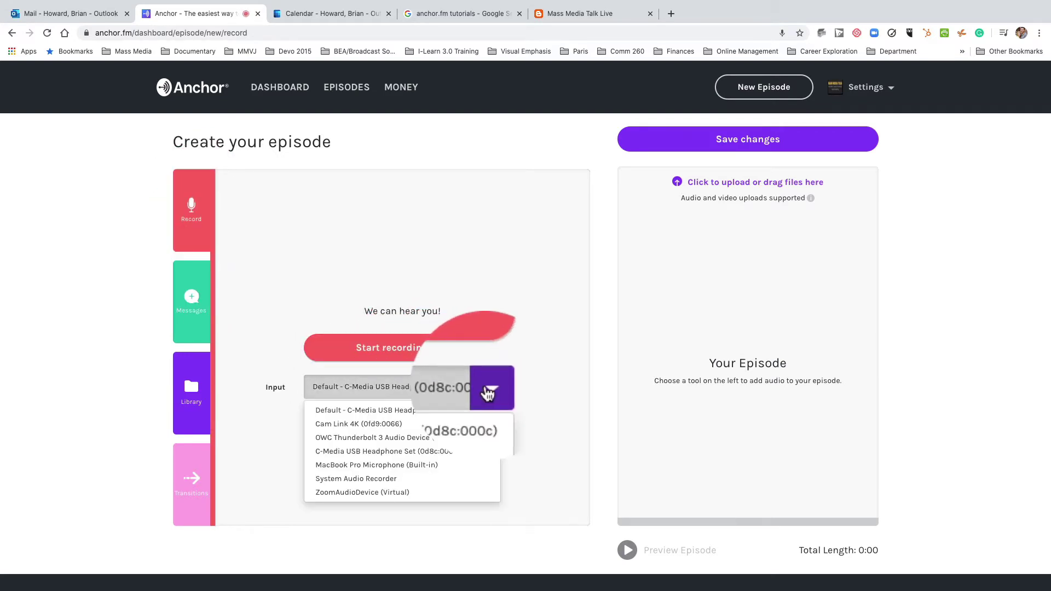
pyautogui.click(574, 383)
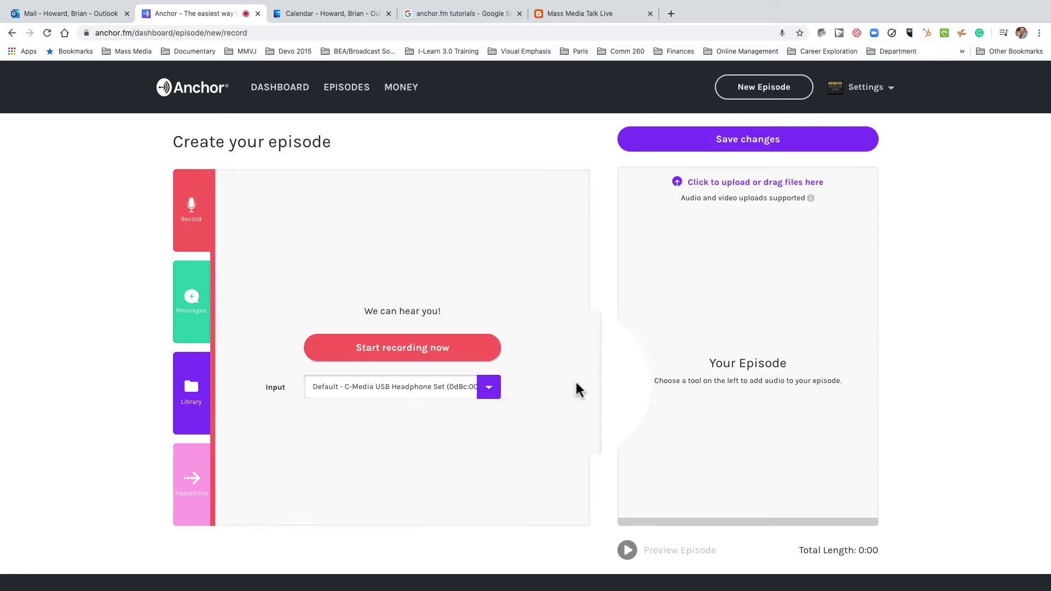
pyautogui.click(397, 353)
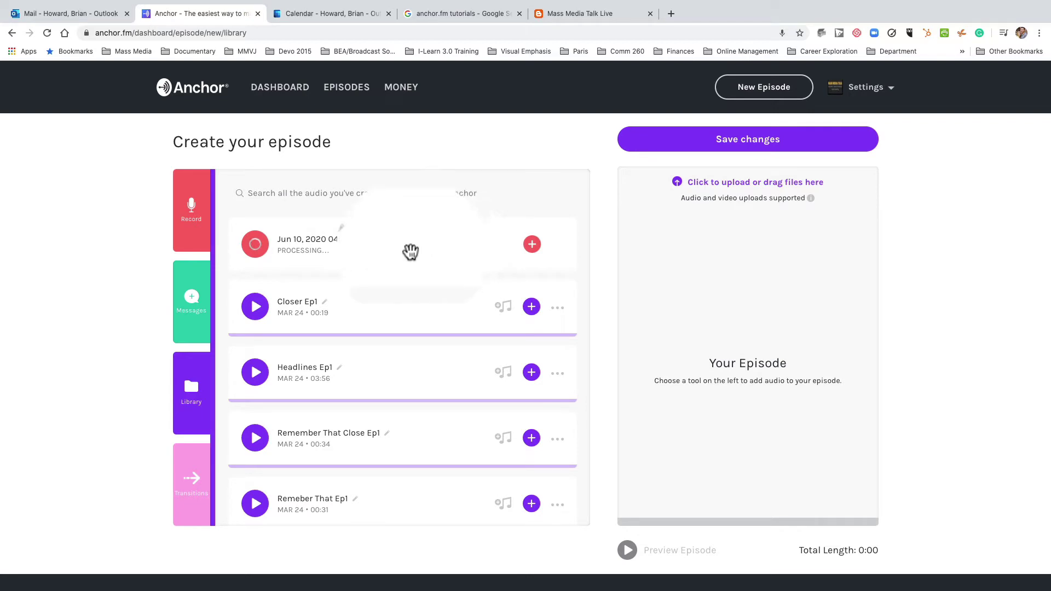
pyautogui.scroll(-5, 381, 295)
pyautogui.scroll(-5, 381, 299)
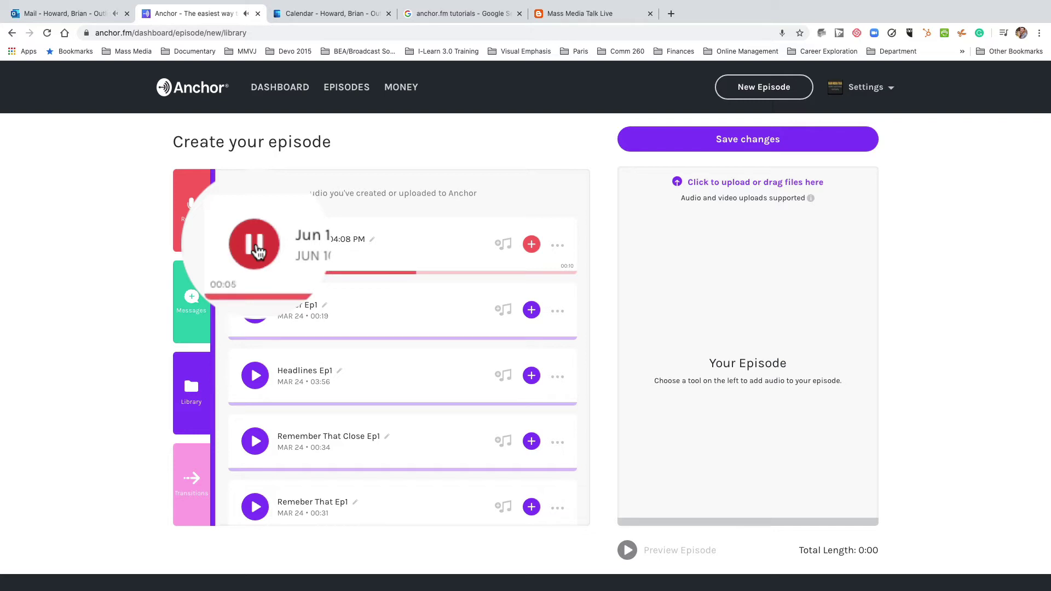
pyautogui.click(257, 250)
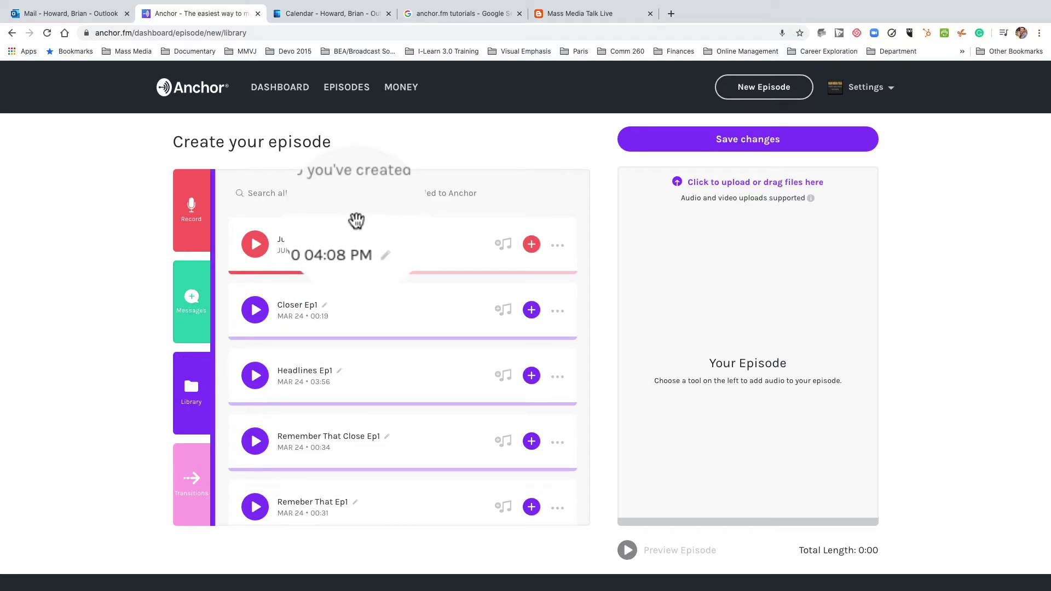
pyautogui.click(558, 246)
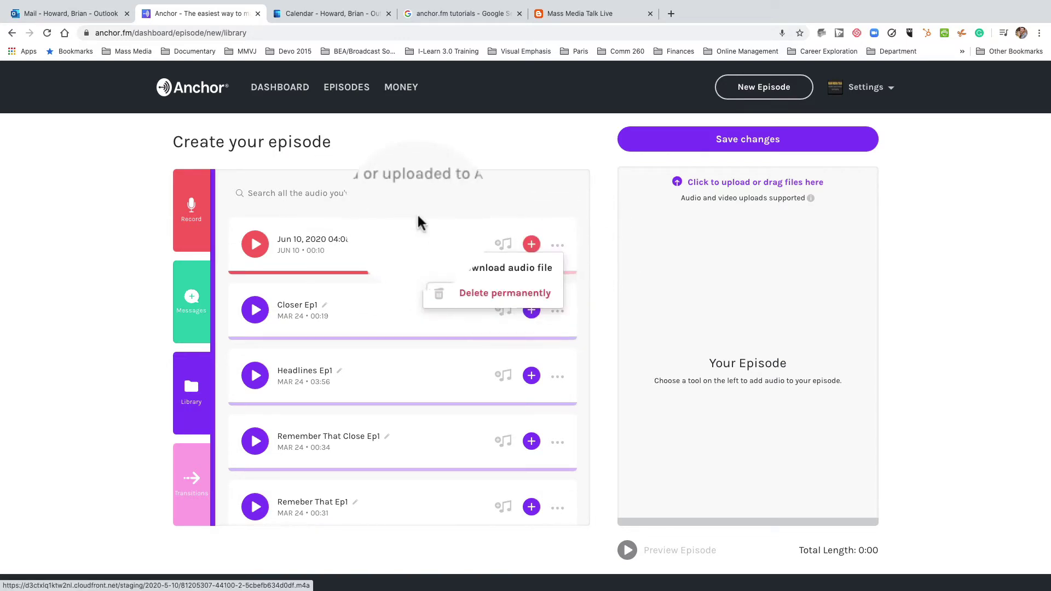
pyautogui.click(427, 227)
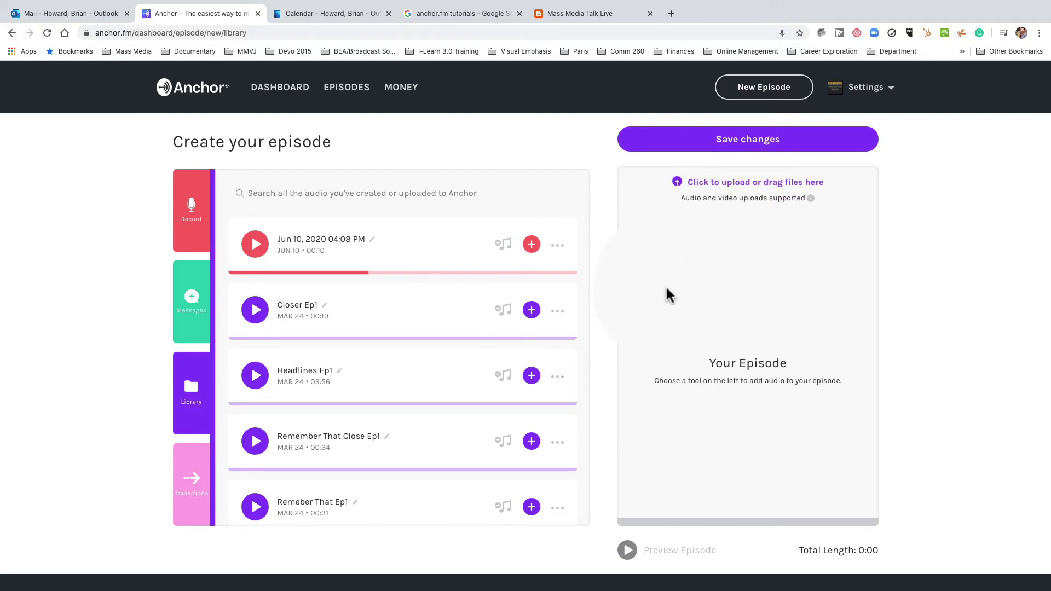
# Step: Preview the 96 West transition and add it to the episode
pyautogui.click(195, 481)
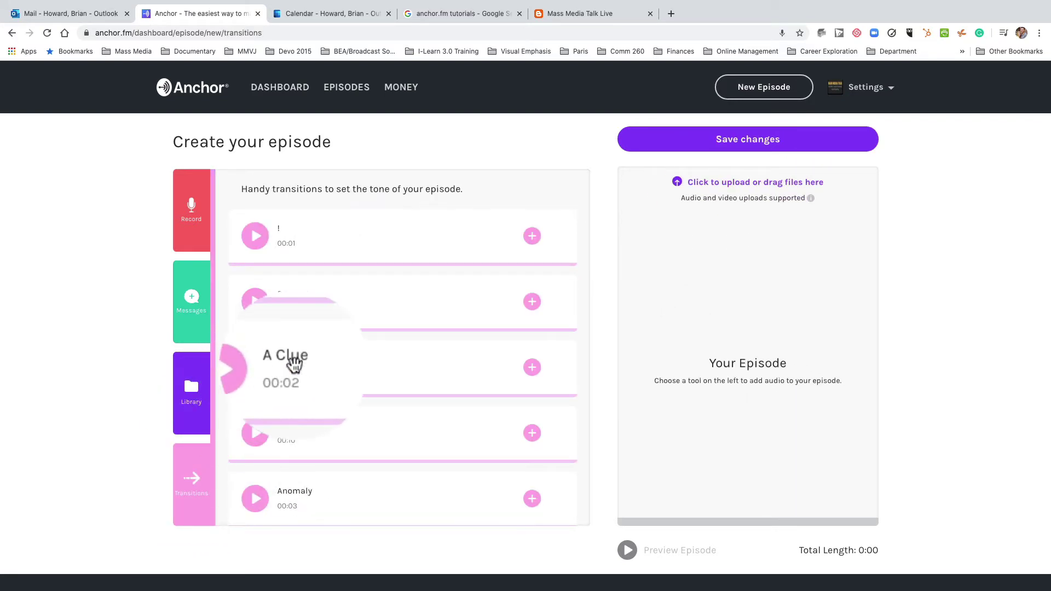
pyautogui.click(254, 307)
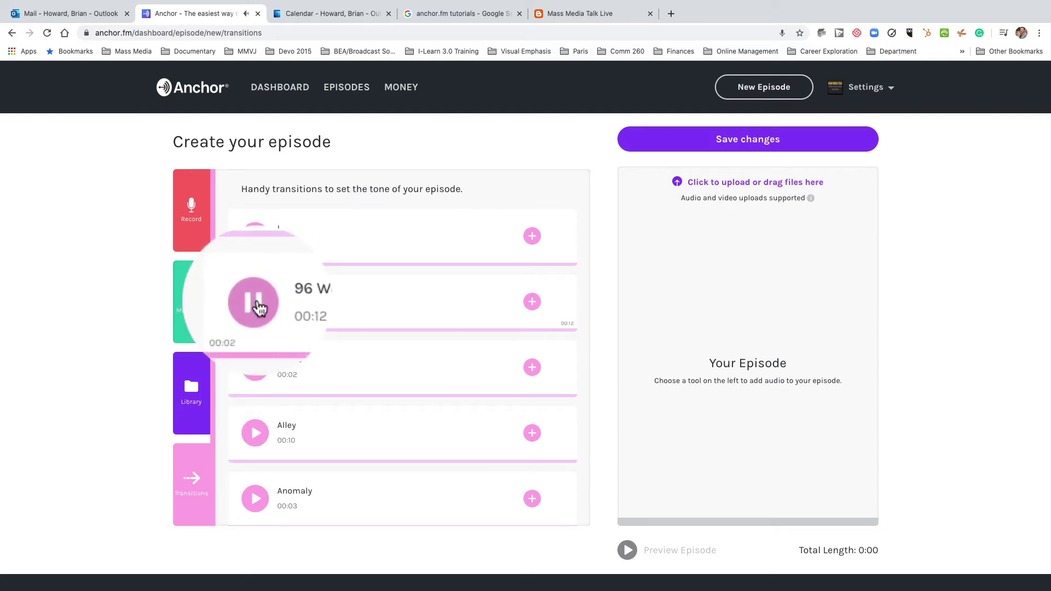
pyautogui.click(258, 305)
pyautogui.scroll(-1, 360, 304)
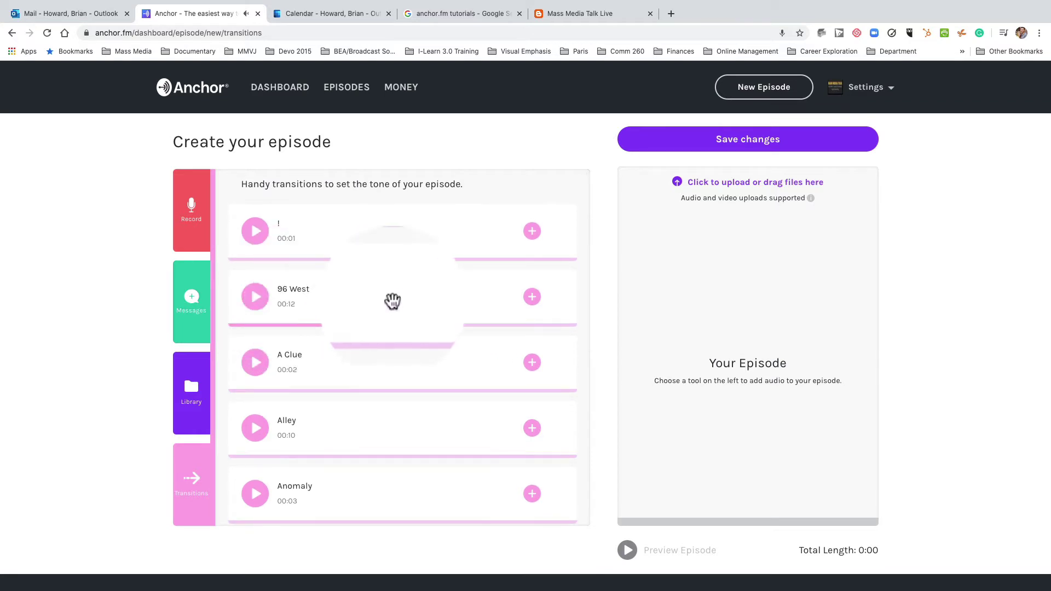
pyautogui.click(532, 297)
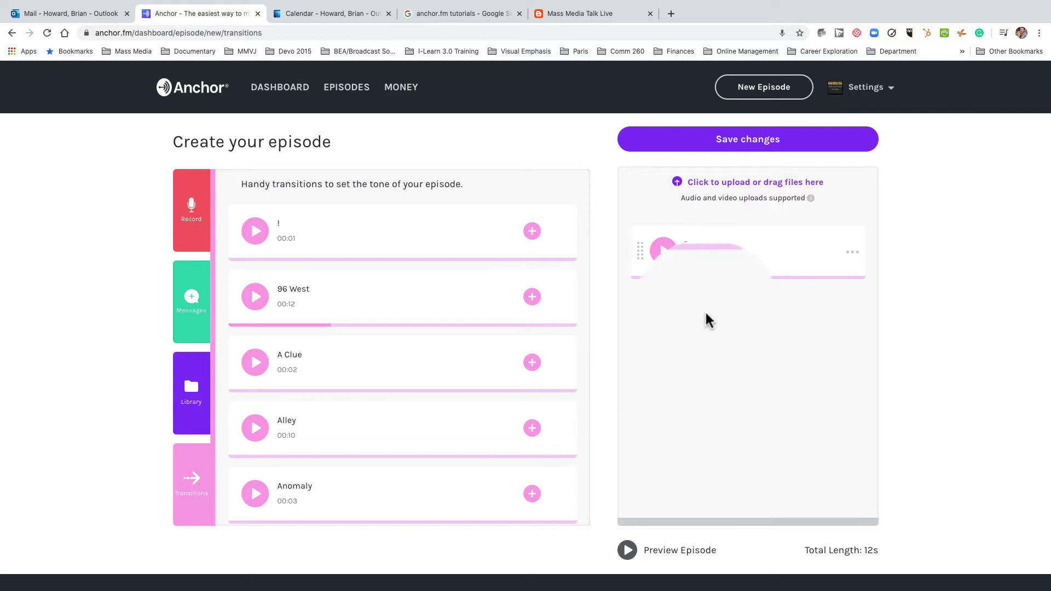
# Step: Add the Jun 10 recording from the library to the episode, then drag 96 West below it
pyautogui.click(193, 392)
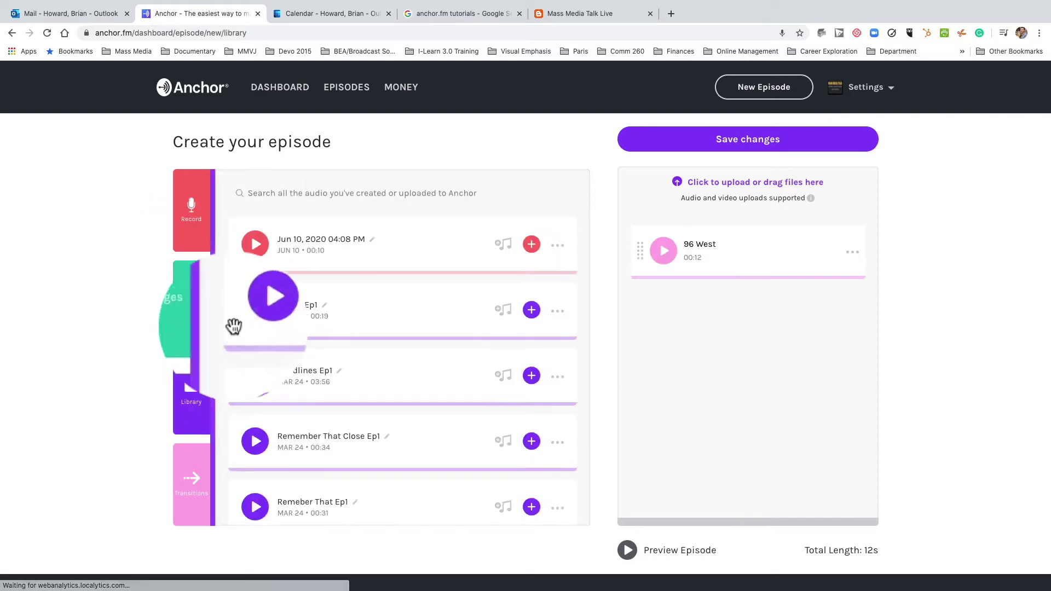
pyautogui.click(532, 247)
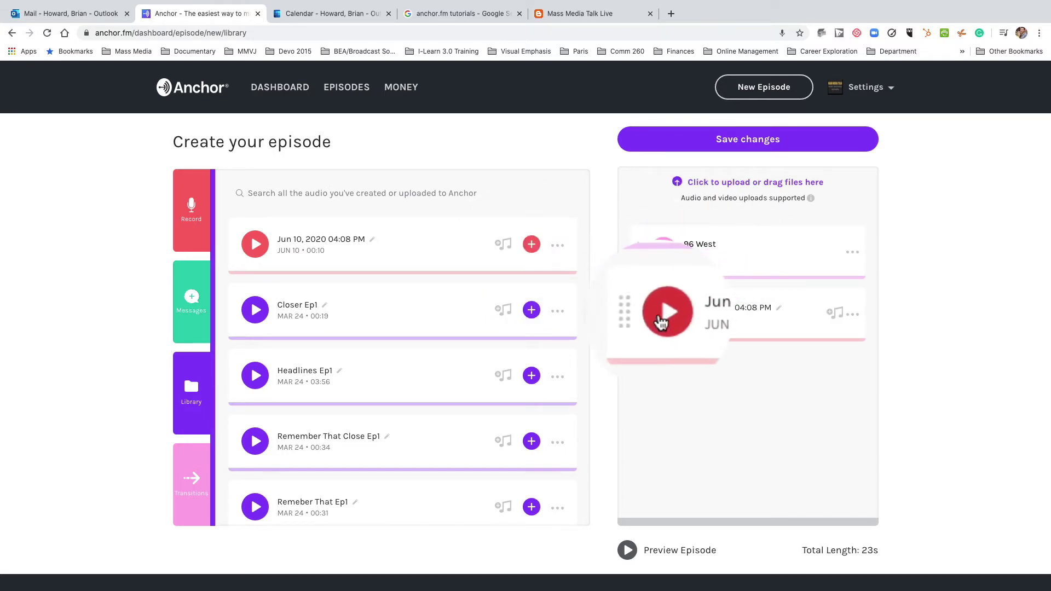
pyautogui.moveTo(639, 256); pyautogui.dragTo(642, 310)
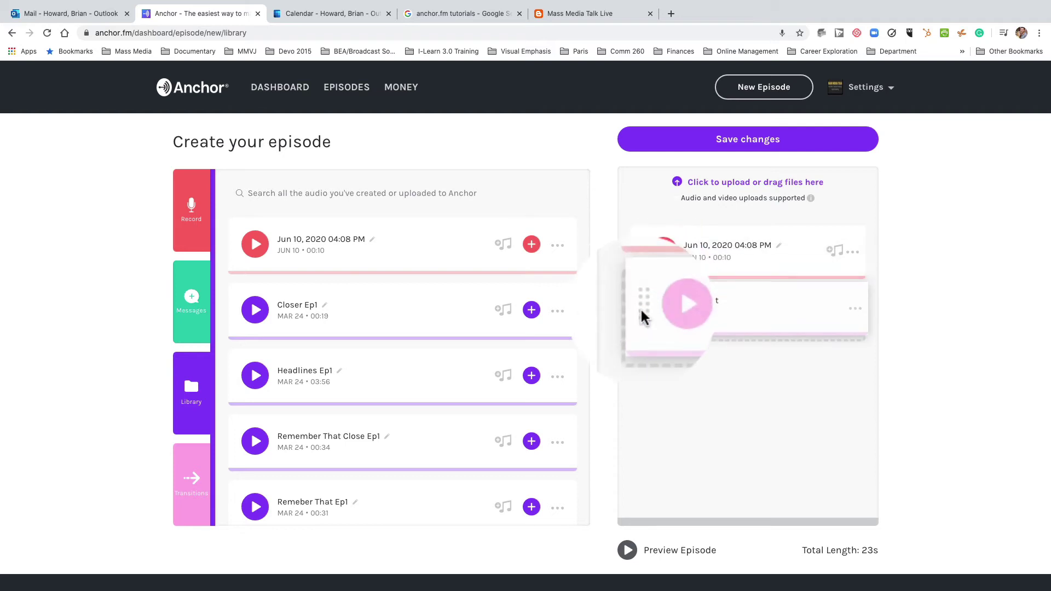
pyautogui.moveTo(636, 248); pyautogui.dragTo(638, 347)
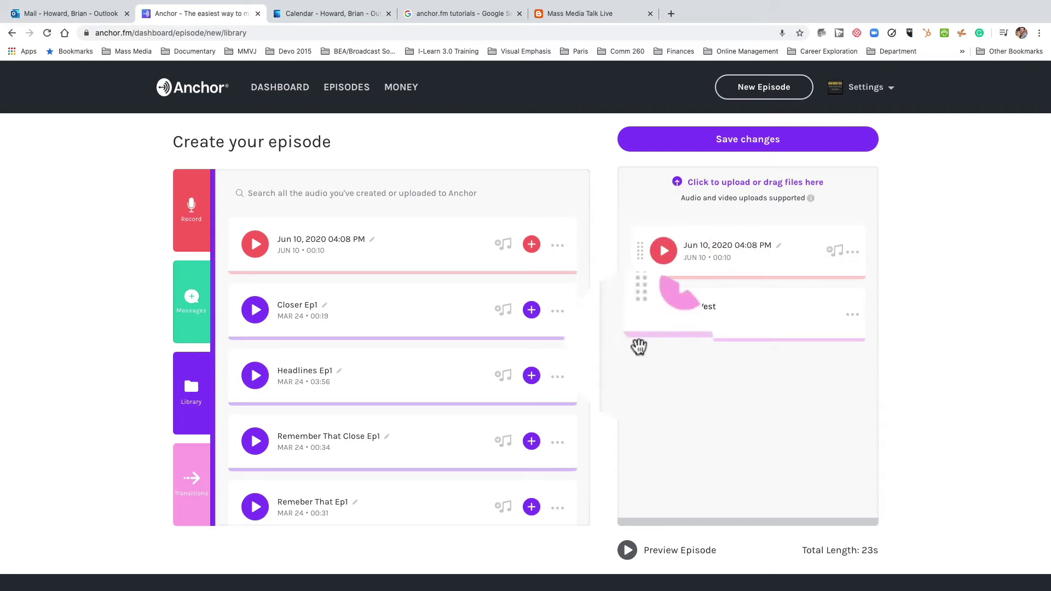
# Step: Move 96 West back ahead of the Jun 10 clip and preview the whole episode
pyautogui.scroll(-3, 645, 438)
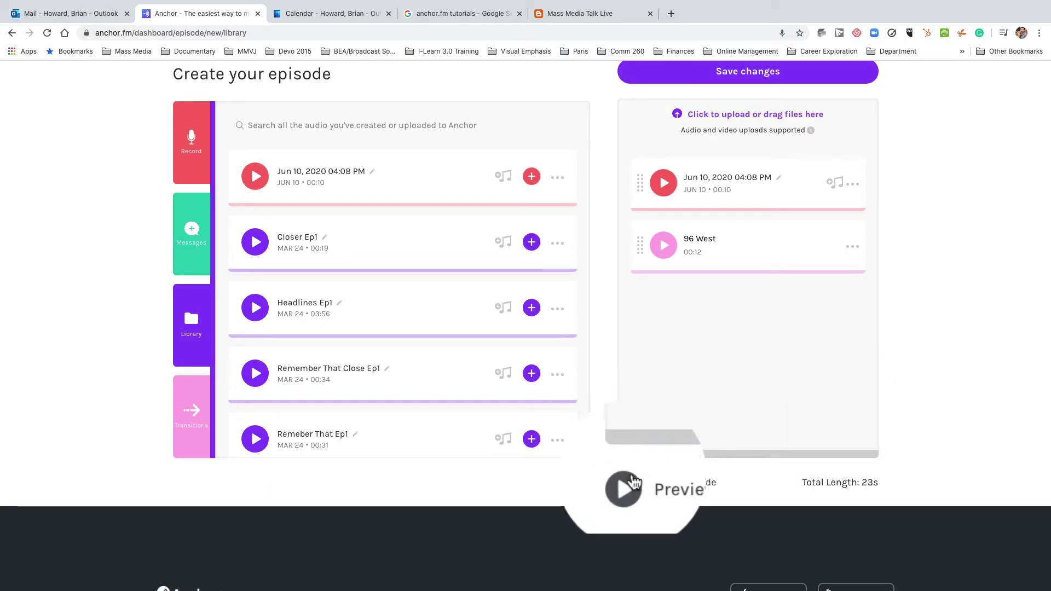
pyautogui.moveTo(640, 245); pyautogui.dragTo(640, 178)
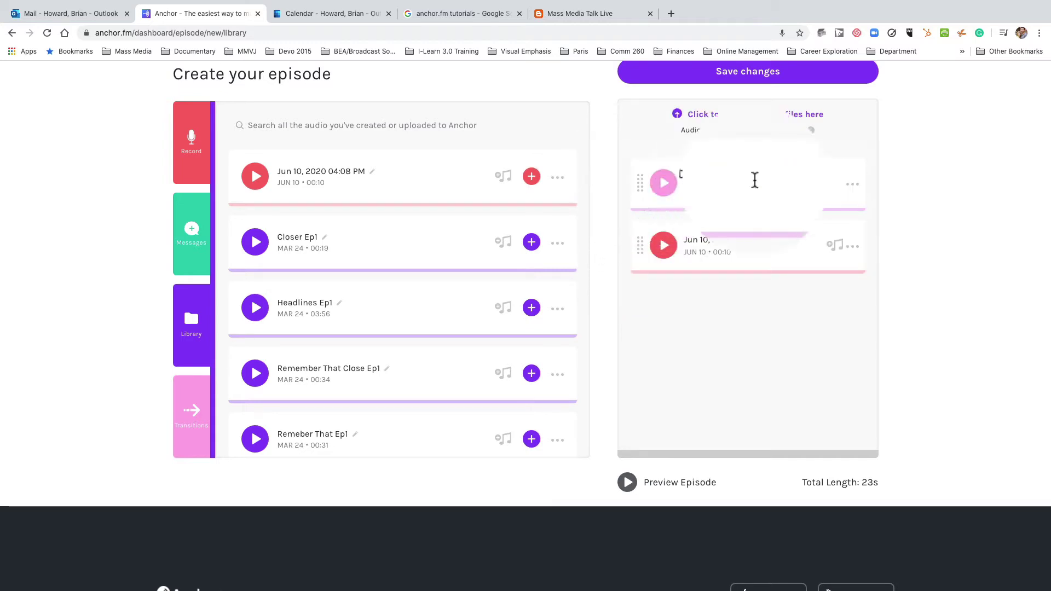
pyautogui.click(628, 485)
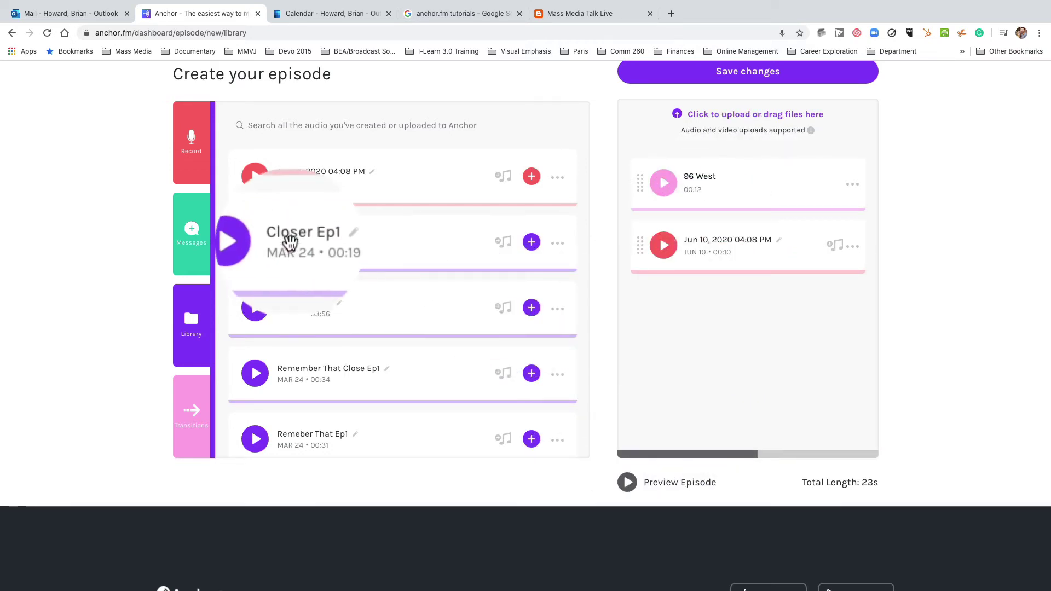
# Step: Return to the audio Library and select the Jun 10 recording's title for editing
pyautogui.click(198, 344)
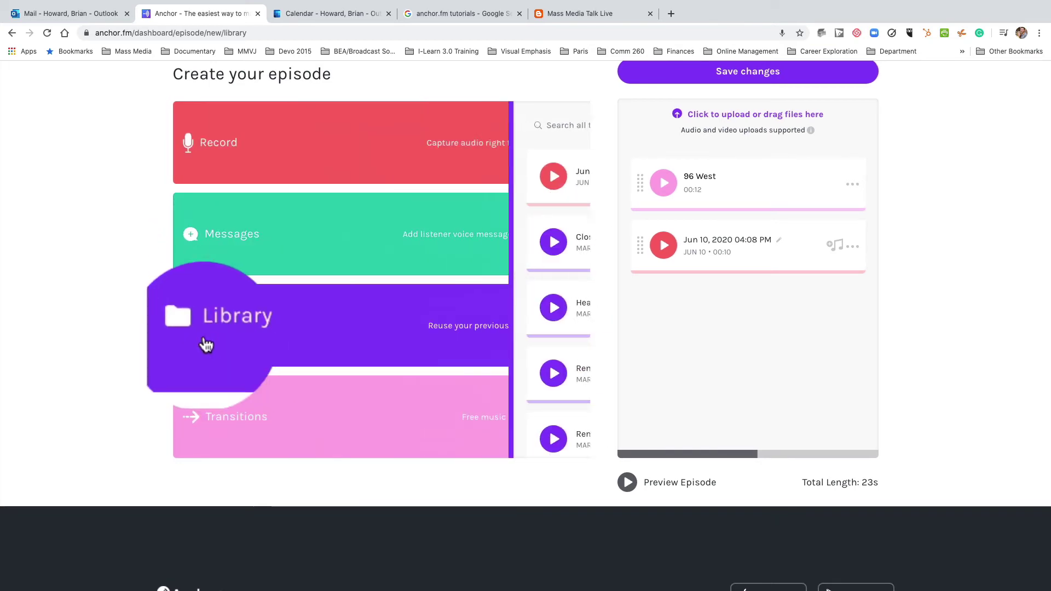
pyautogui.click(241, 155)
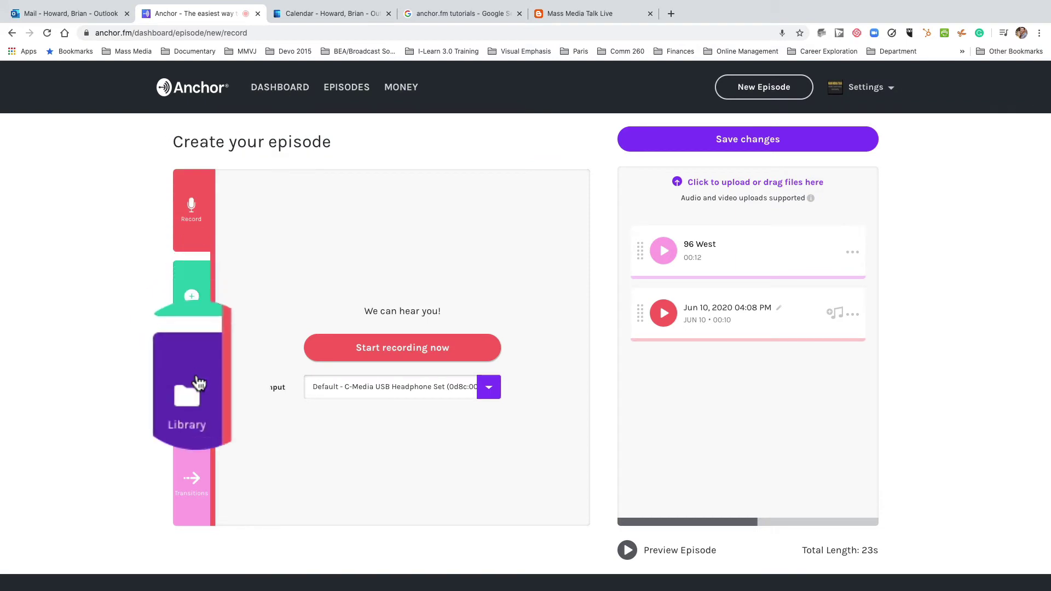
pyautogui.click(199, 382)
pyautogui.scroll(-3, 348, 335)
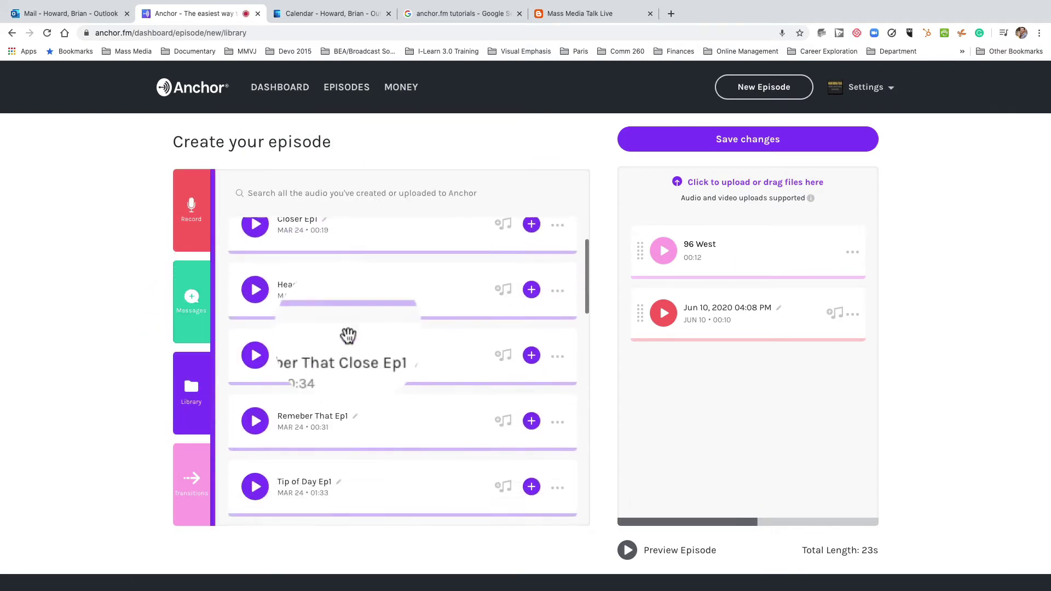
pyautogui.scroll(-1, 349, 335)
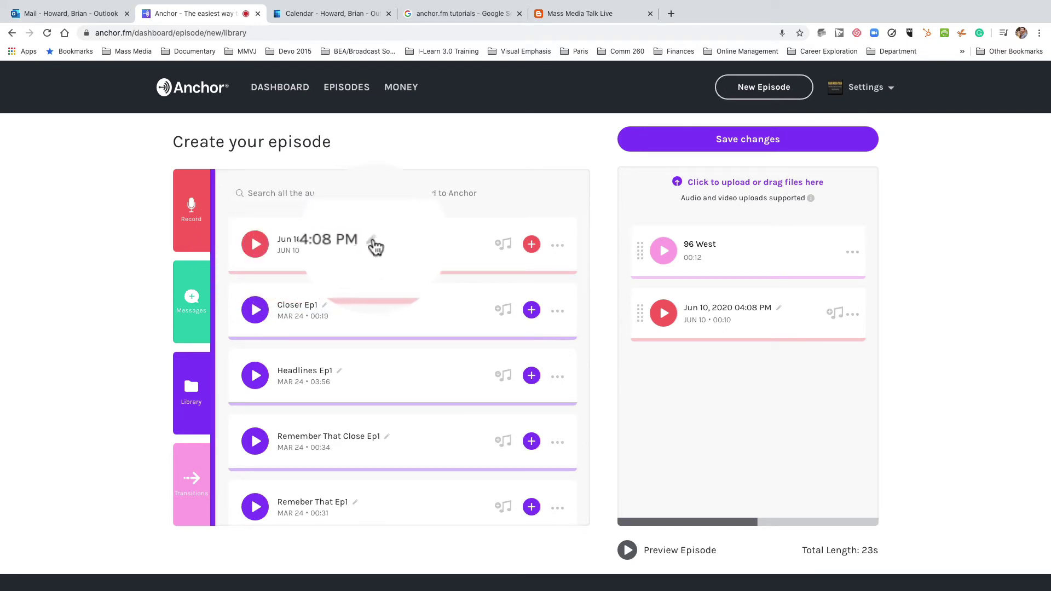
pyautogui.moveTo(372, 240); pyautogui.dragTo(279, 239)
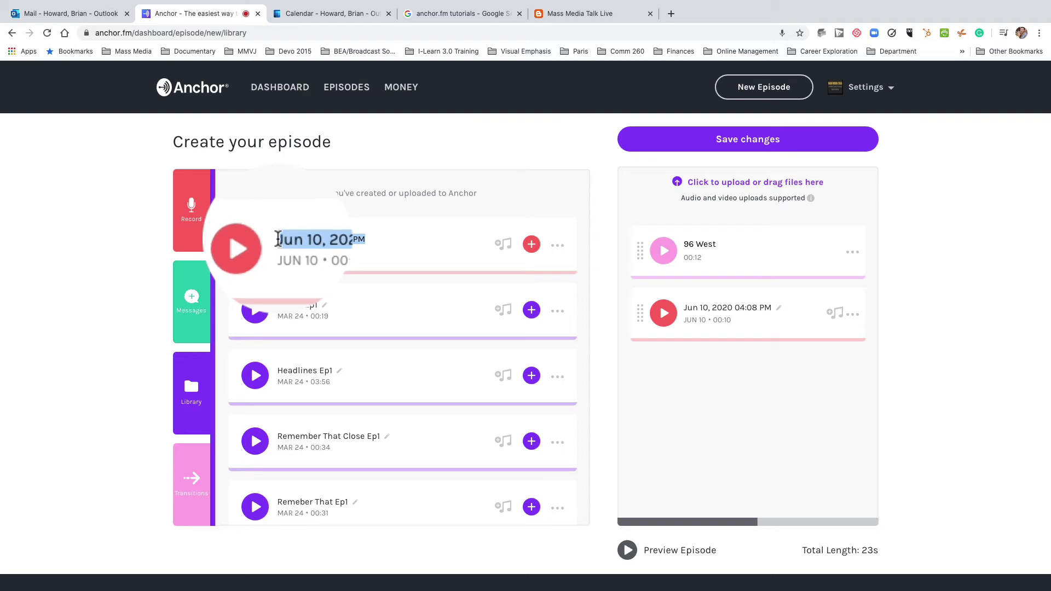
# Step: Retitle the Jun 10 recording 'Sample Podcast Voiceover' and play the Open Ep 1 clip
pyautogui.write('Sample Podcast')
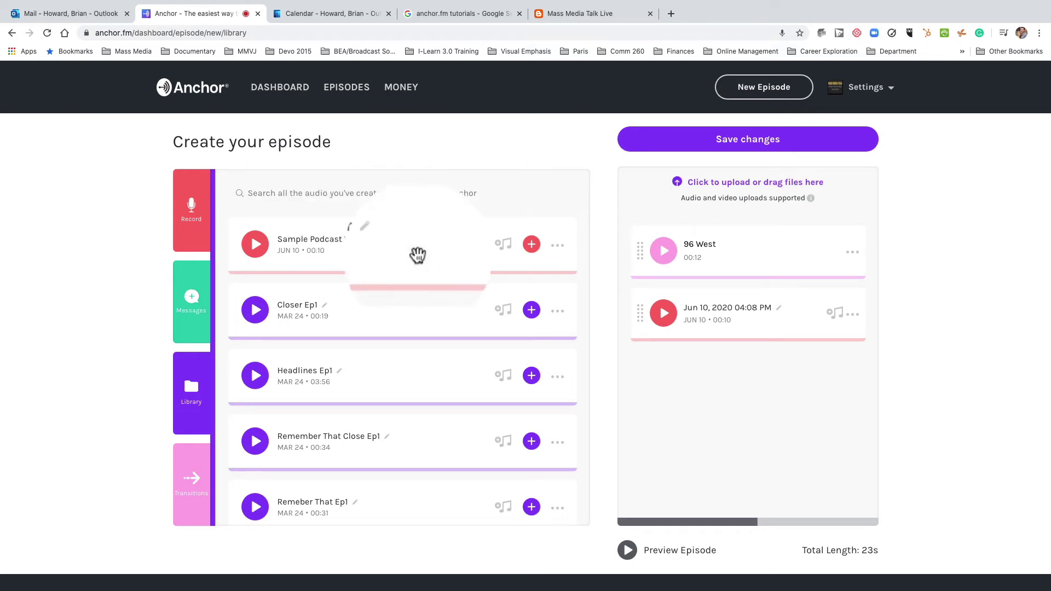
pyautogui.scroll(-2, 307, 315)
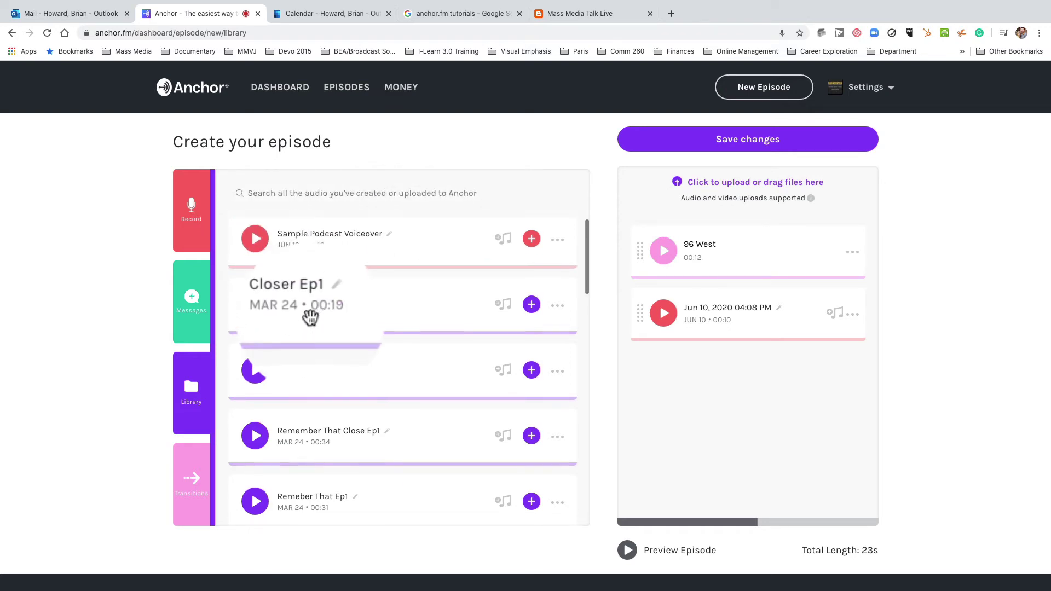
pyautogui.scroll(-3, 307, 318)
pyautogui.scroll(3, 307, 316)
pyautogui.scroll(-4, 306, 316)
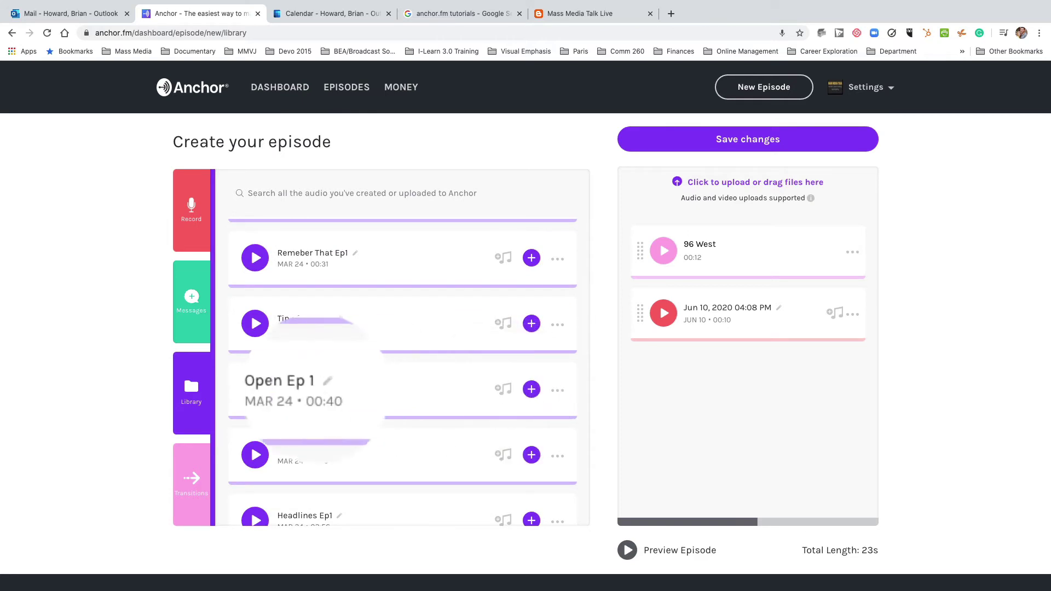
pyautogui.click(255, 390)
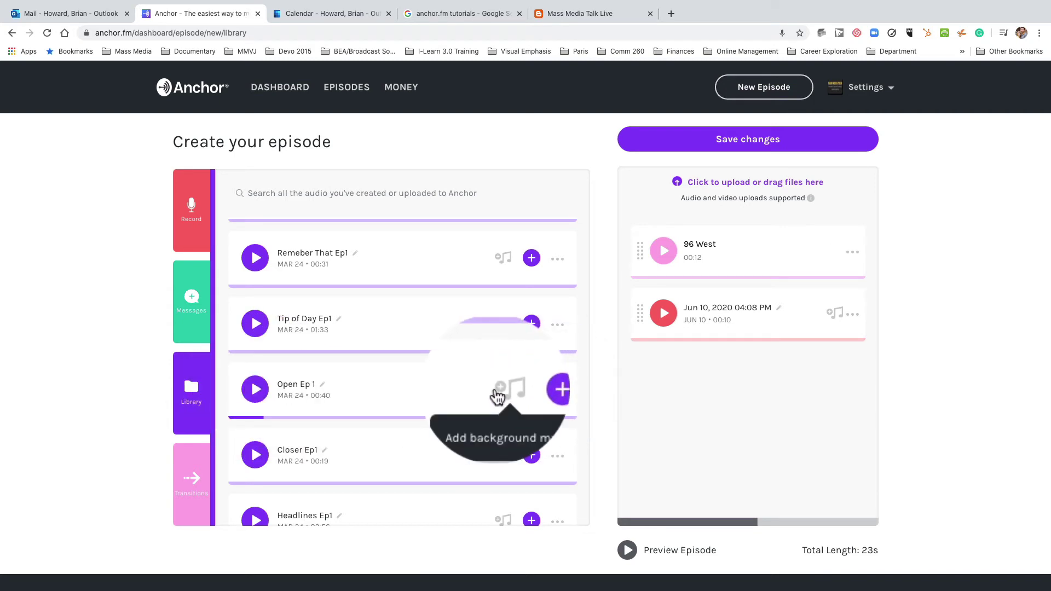
# Step: Browse the voiceover's Melancholy background music, previewing Lonely Stairwell and The Green Room
pyautogui.scroll(3, 487, 389)
pyautogui.scroll(2, 443, 375)
pyautogui.click(502, 245)
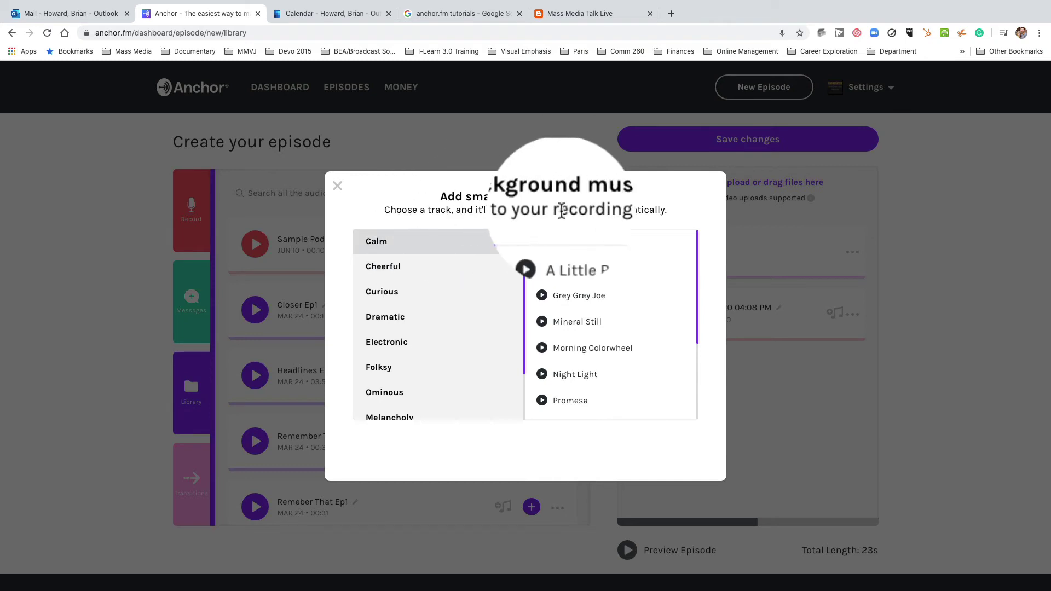
pyautogui.scroll(-3, 550, 298)
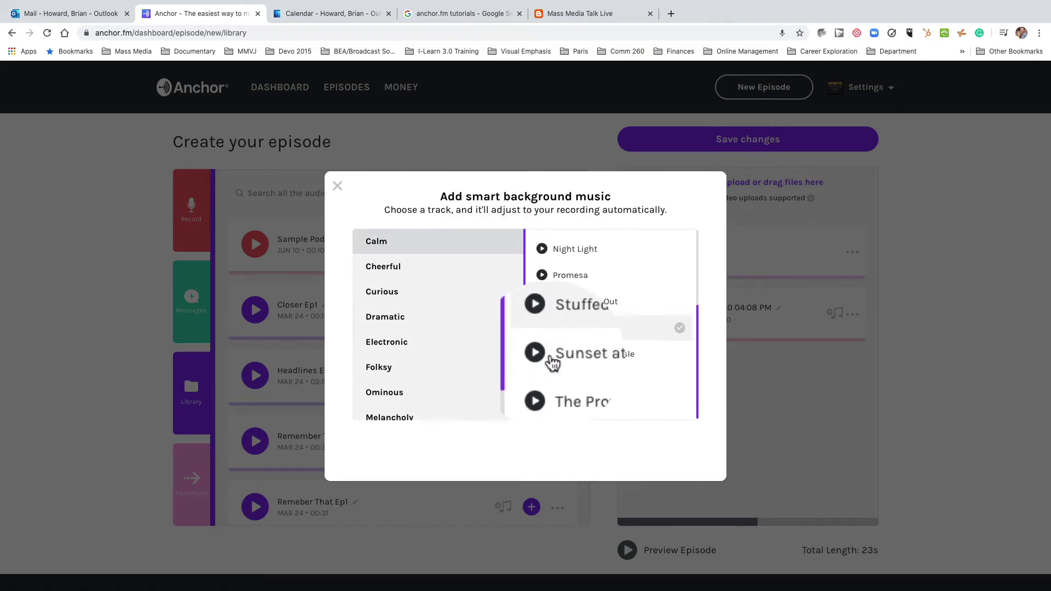
pyautogui.scroll(-1, 404, 329)
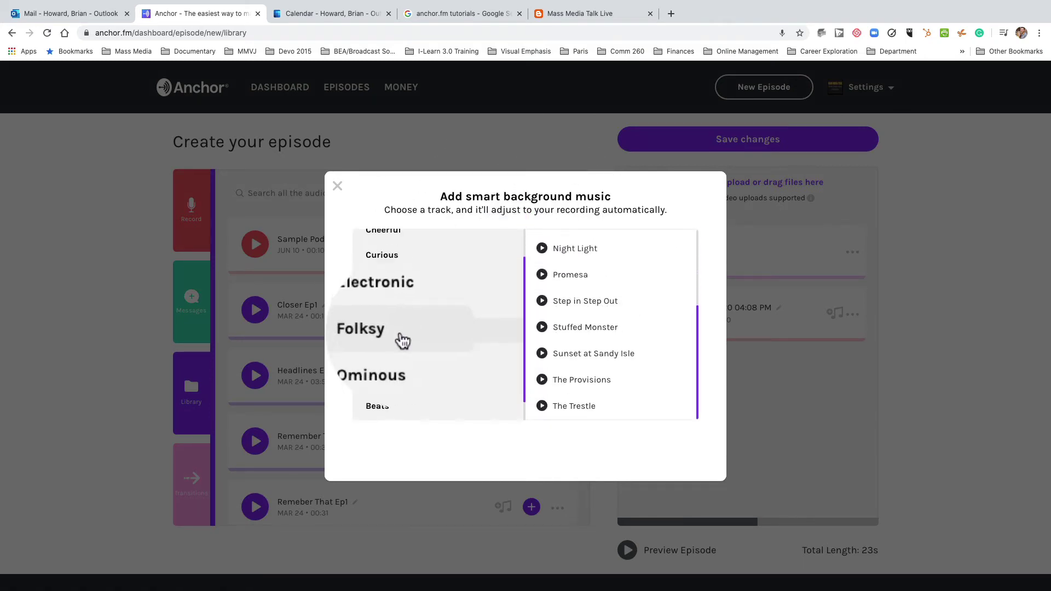
pyautogui.click(398, 381)
pyautogui.click(539, 276)
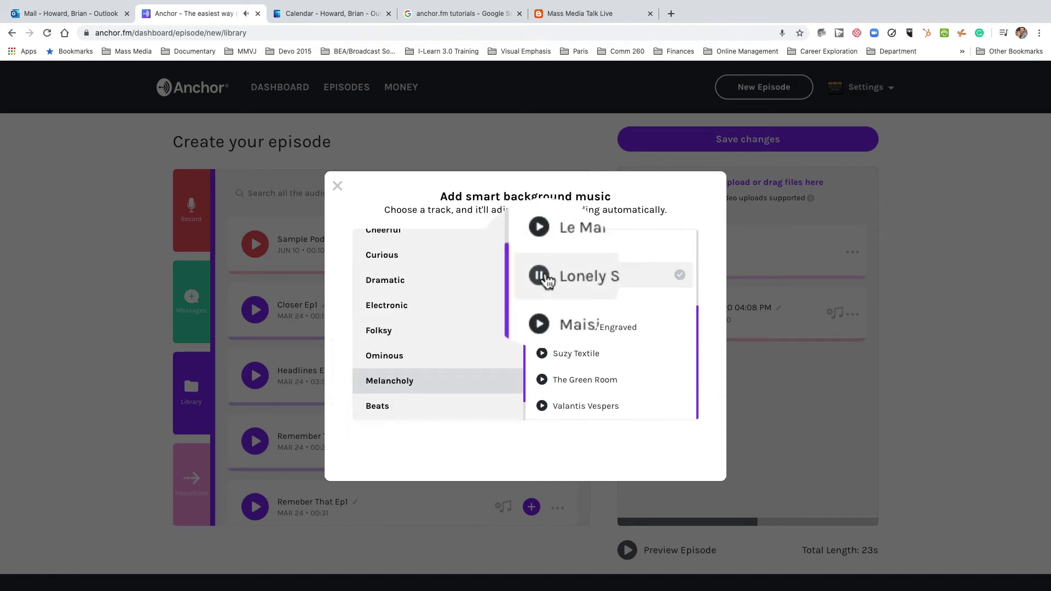
pyautogui.click(542, 380)
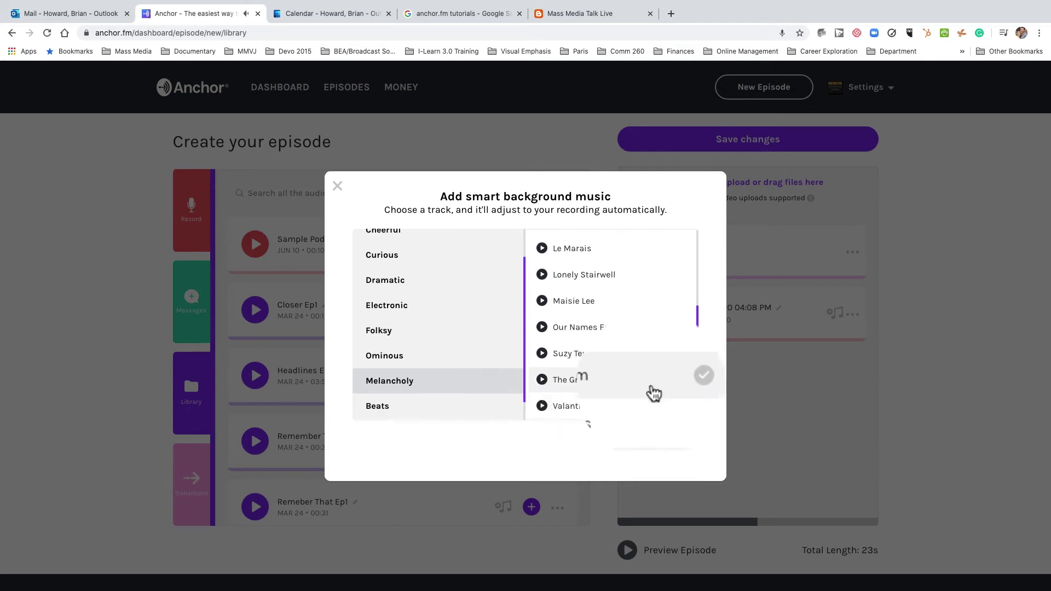
# Step: Pick The Green Room at a lower volume, preview the mix, and apply it
pyautogui.click(679, 379)
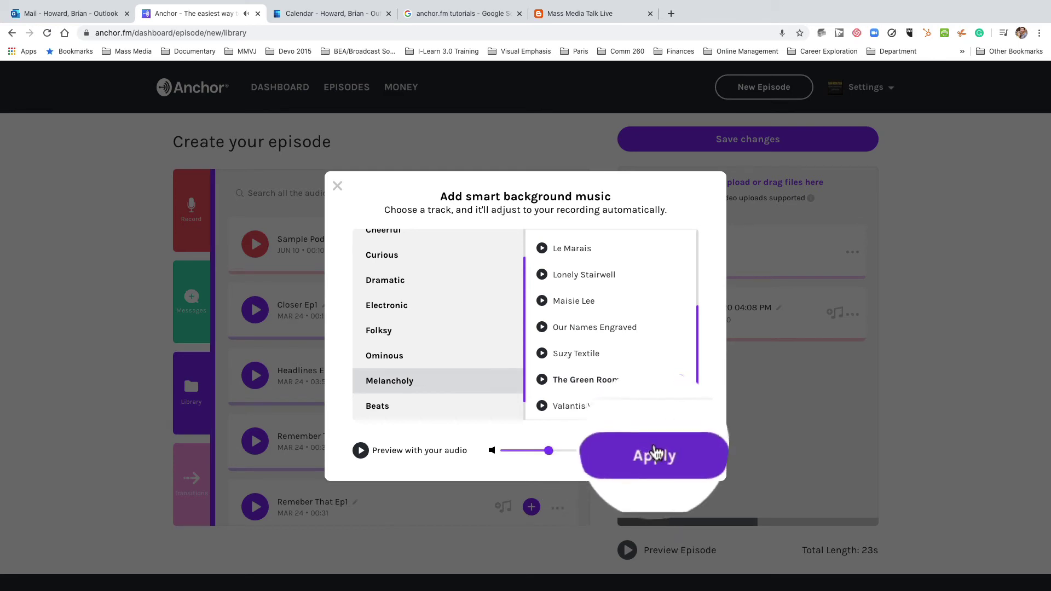
pyautogui.moveTo(550, 457); pyautogui.dragTo(529, 459)
pyautogui.click(359, 450)
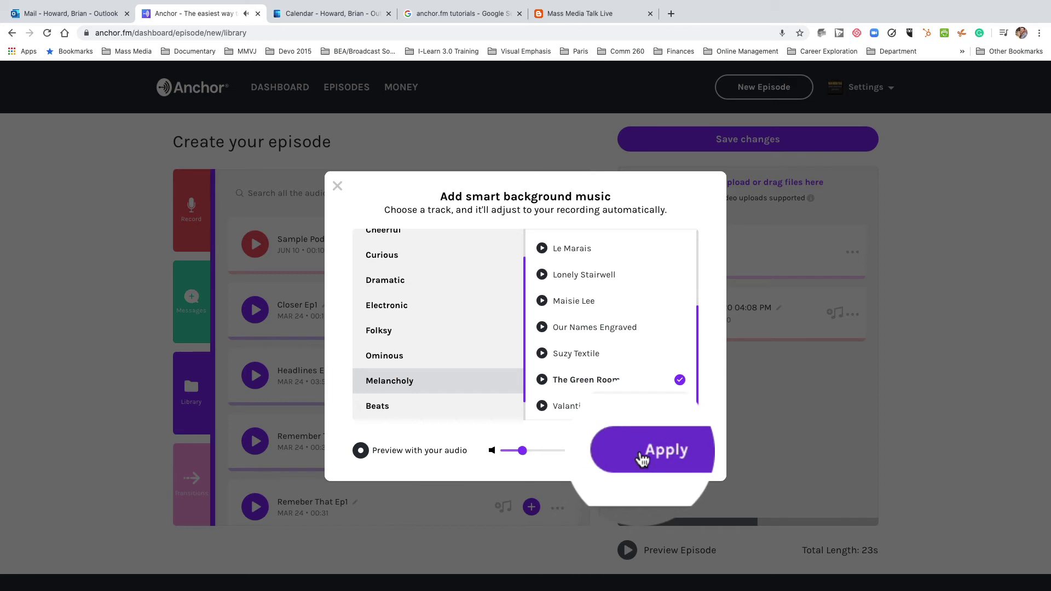
pyautogui.click(642, 460)
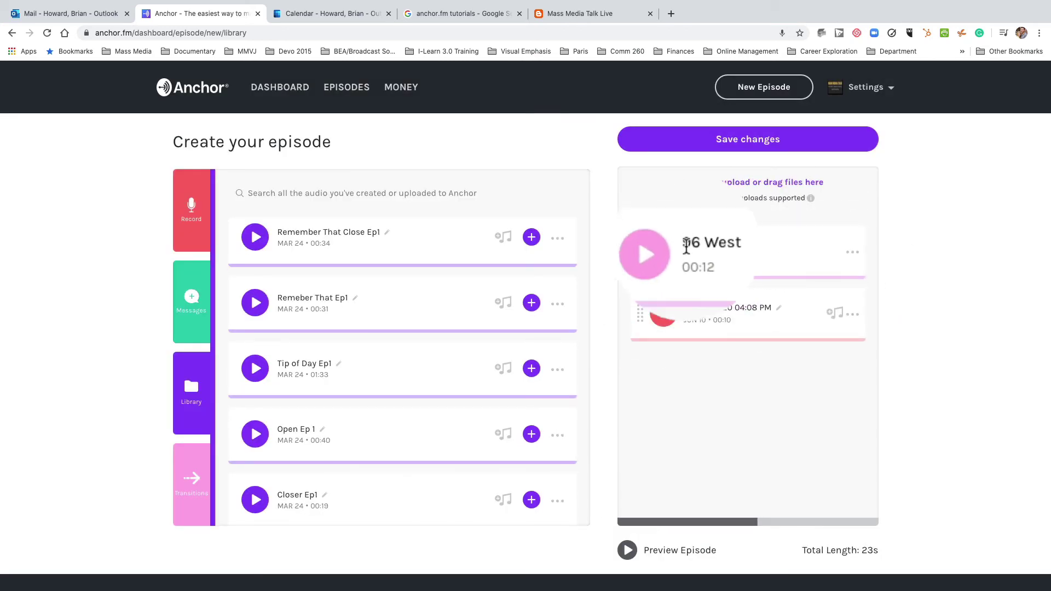
# Step: Remove the 96 West clip from the episode and play the remaining voiceover
pyautogui.click(857, 257)
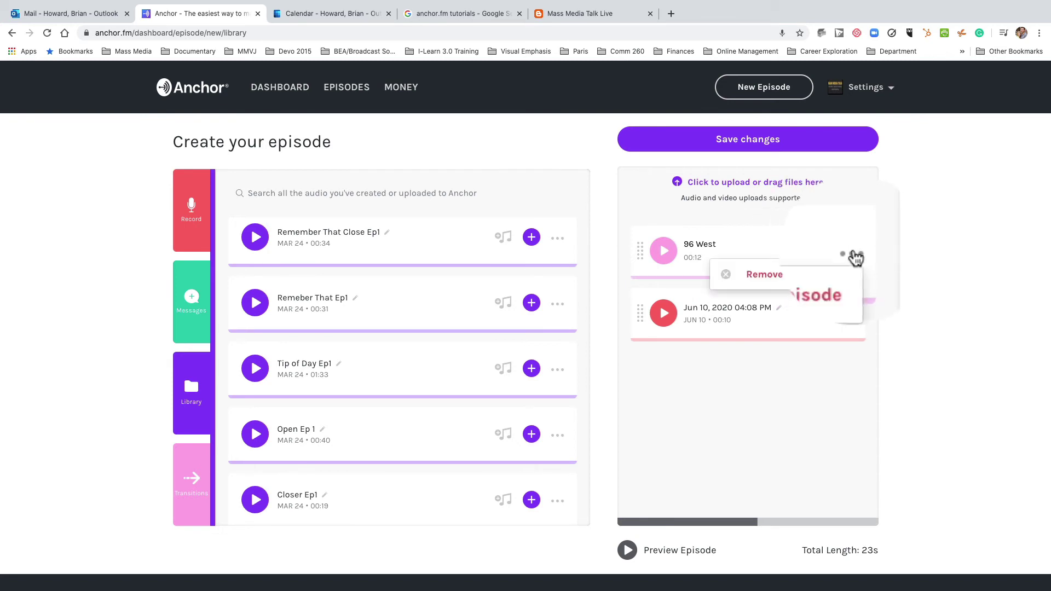
pyautogui.click(816, 273)
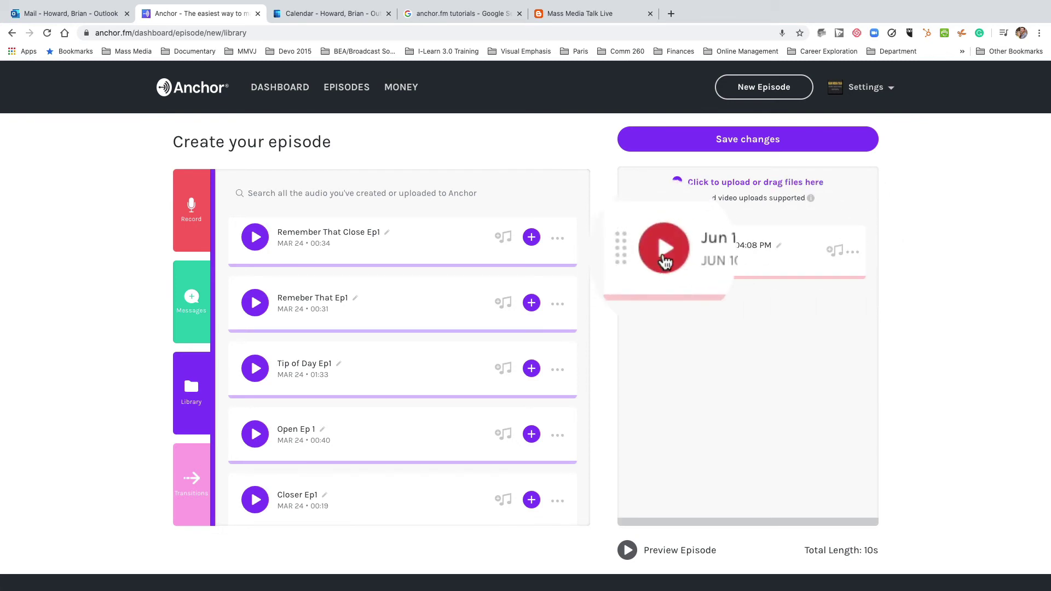
pyautogui.click(665, 253)
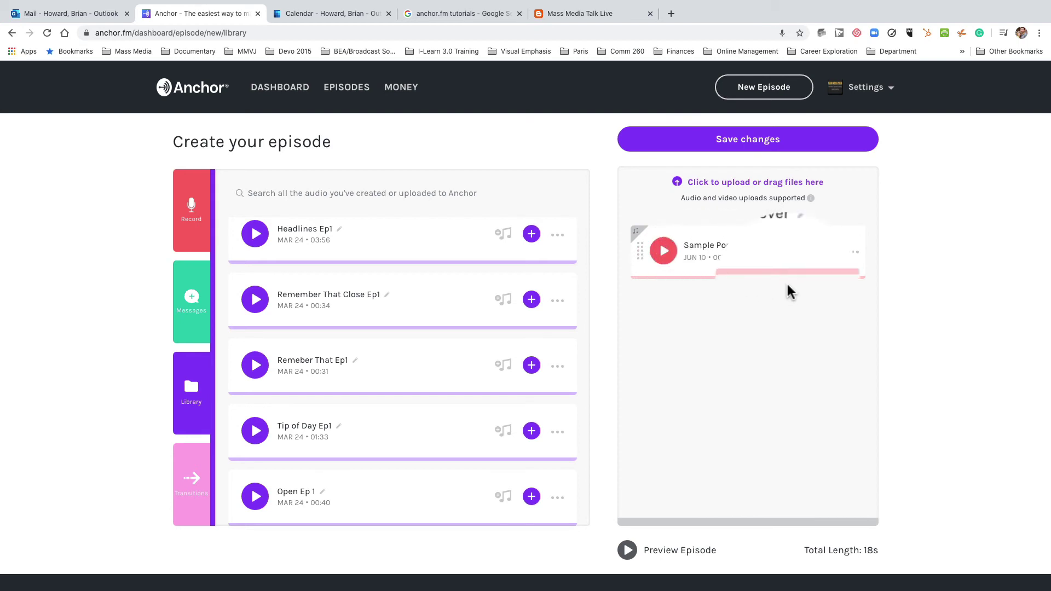
pyautogui.scroll(-2, 755, 320)
pyautogui.scroll(2, 754, 320)
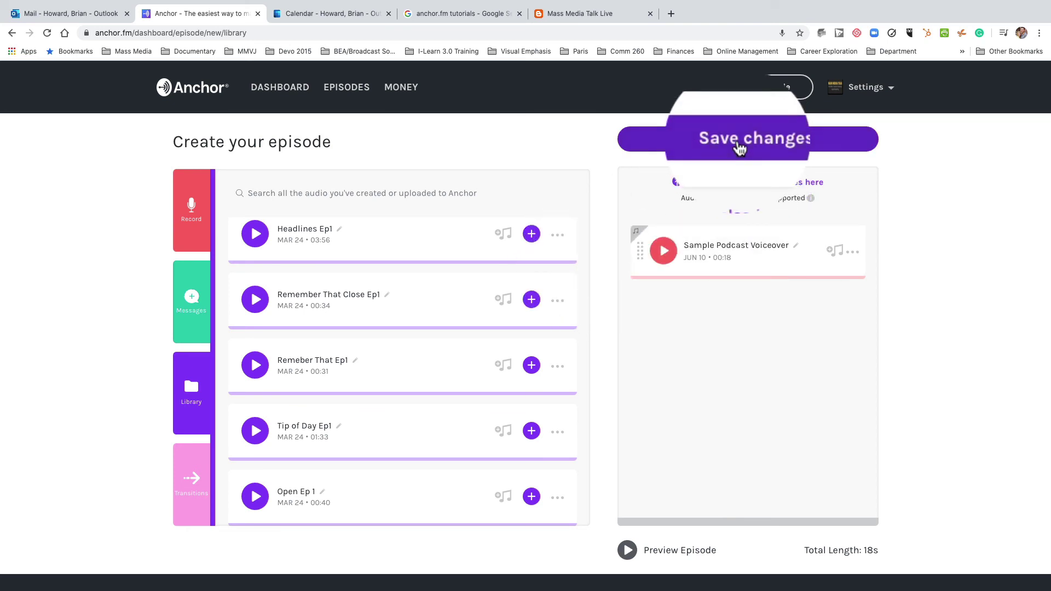
# Step: Save the audio edits and enter 'Test Episode' as the episode title
pyautogui.click(740, 149)
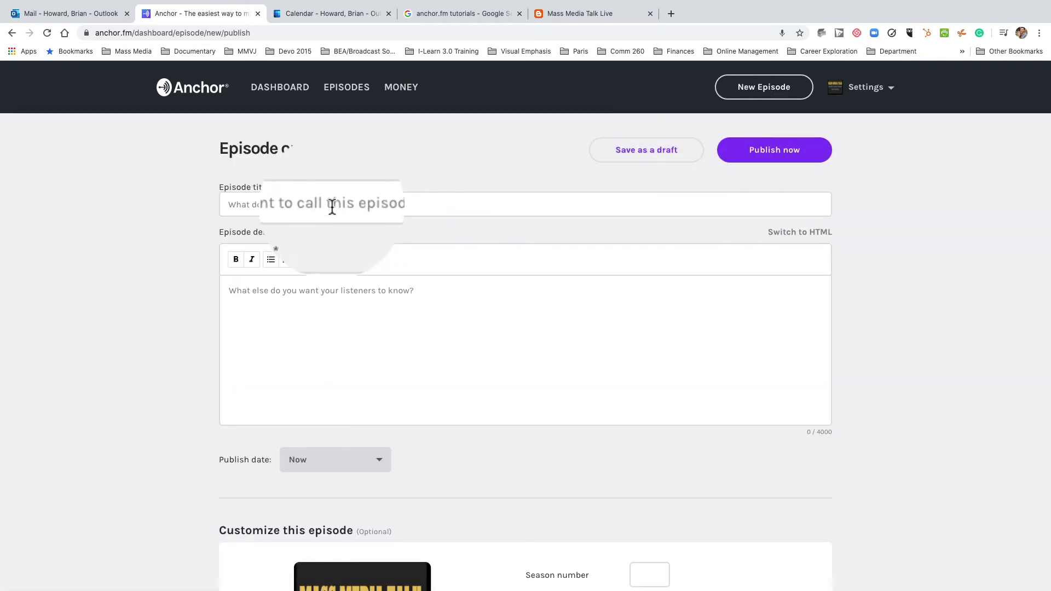
pyautogui.click(338, 205)
pyautogui.write('Teset')
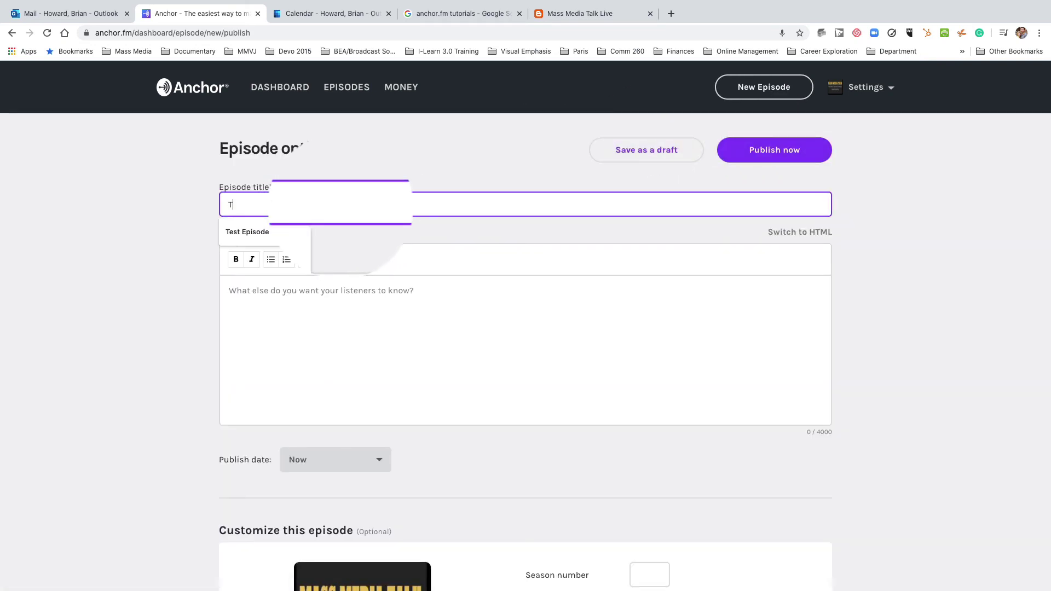
pyautogui.press('BackSpace')
pyautogui.press('BackSpace')
pyautogui.press('BackSpace')
pyautogui.write('t Episode')
pyautogui.tripleClick(294, 205)
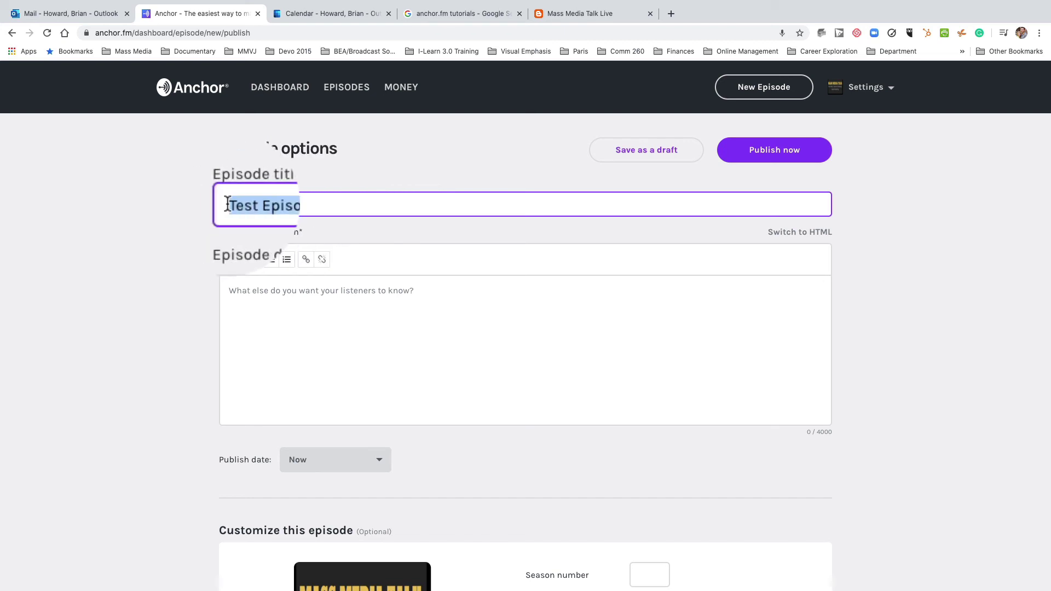
# Step: Enter 'Test Episode' as the episode description
pyautogui.click(313, 285)
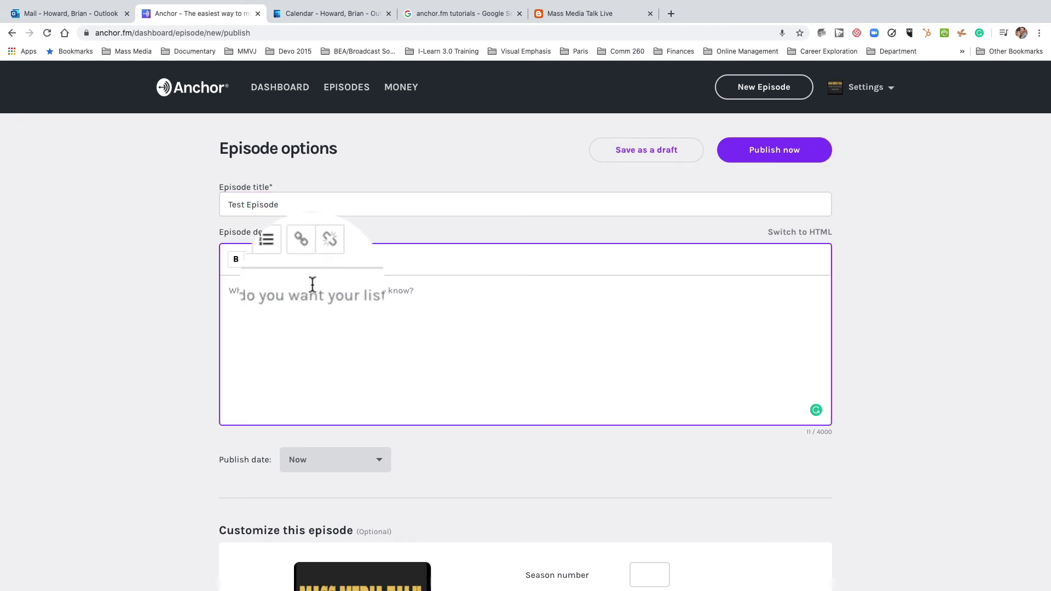
pyautogui.write('Test Episode')
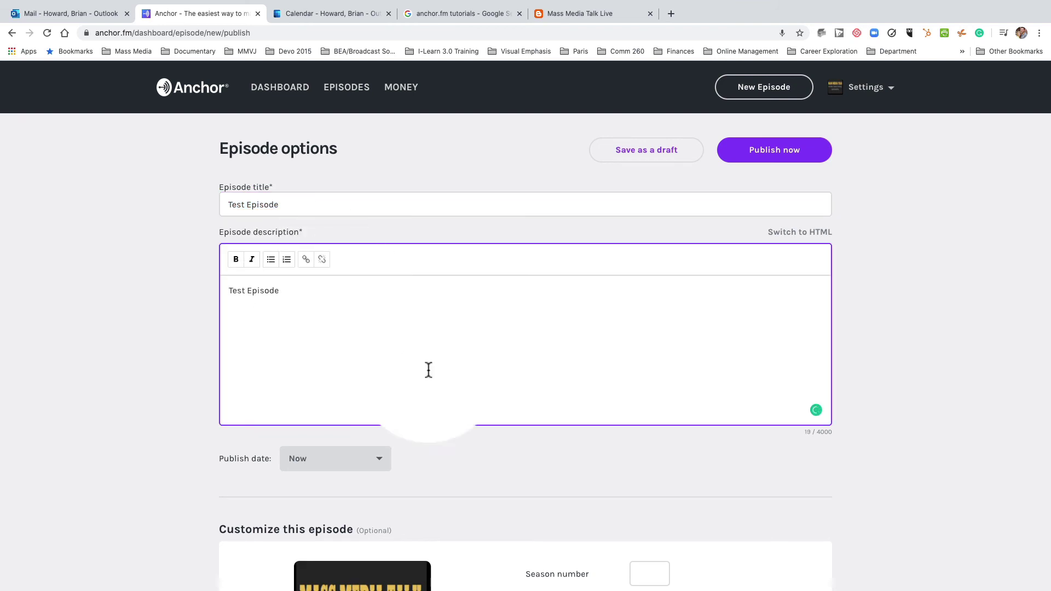
pyautogui.scroll(-4, 428, 368)
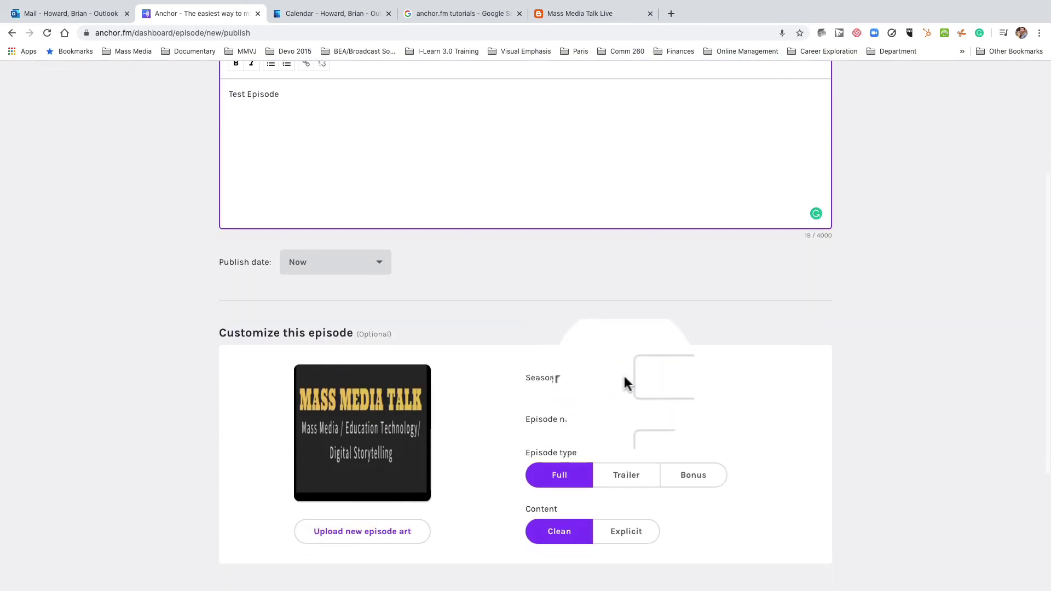
pyautogui.scroll(-1, 580, 465)
pyautogui.scroll(-1, 570, 462)
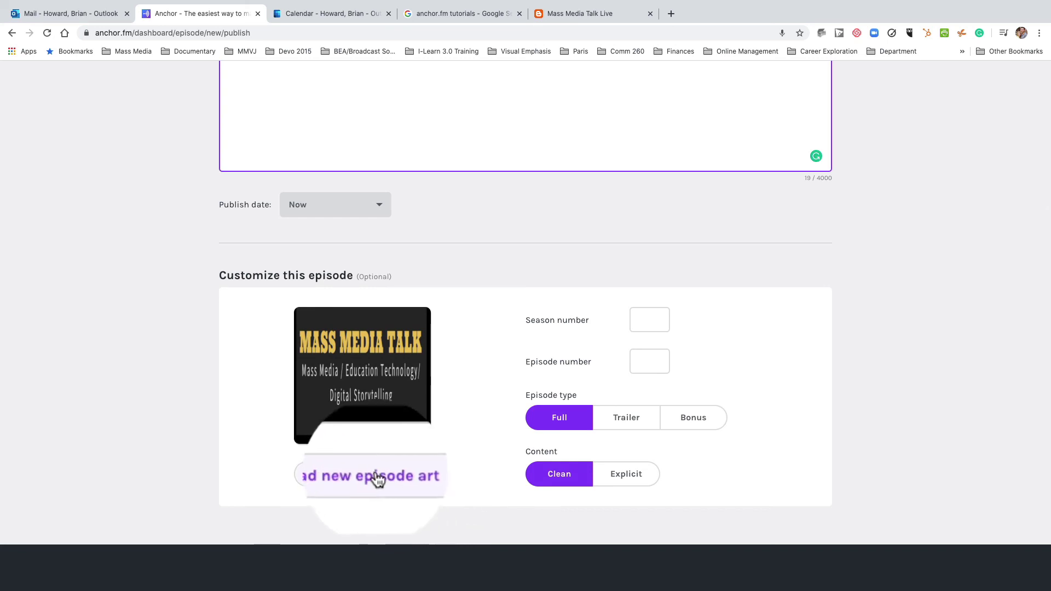
pyautogui.scroll(5, 482, 397)
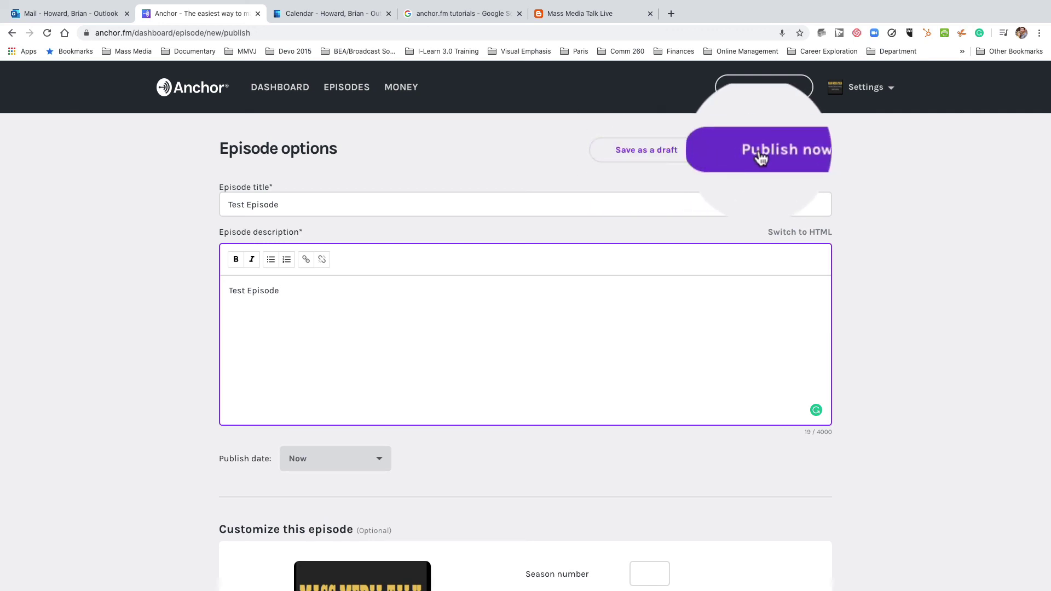
# Step: Save Test Episode as a draft, then copy the shareable link of Mass Media Talk Episode #1 (14 plays)
pyautogui.click(655, 155)
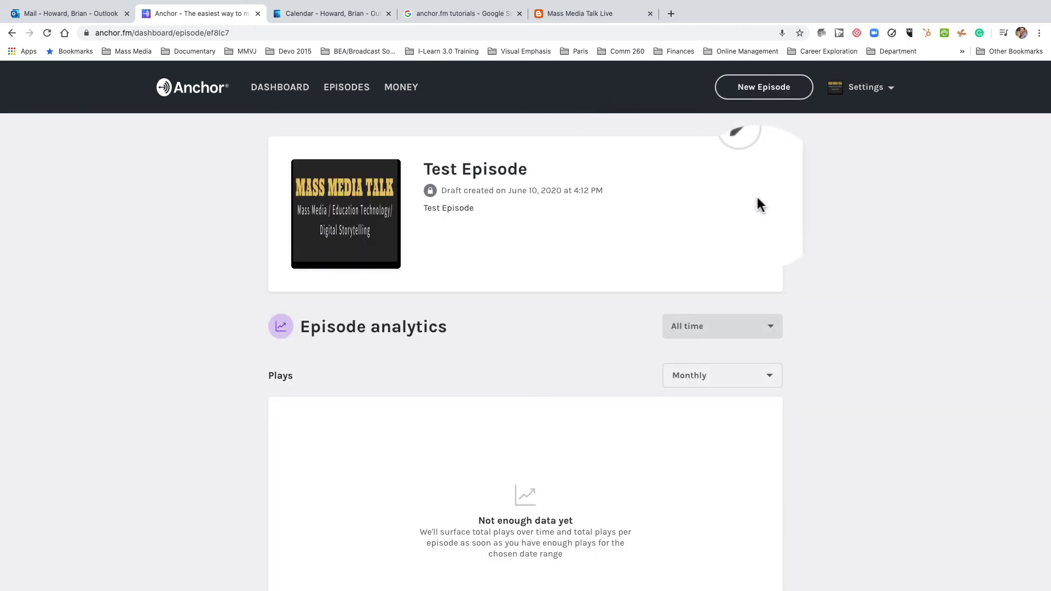
pyautogui.click(353, 97)
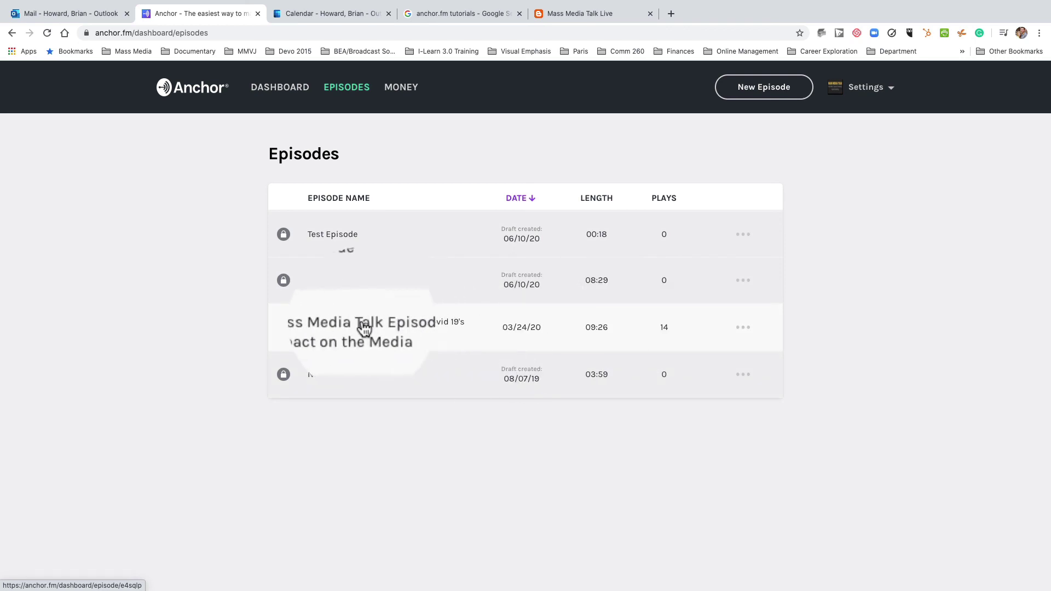
pyautogui.click(391, 329)
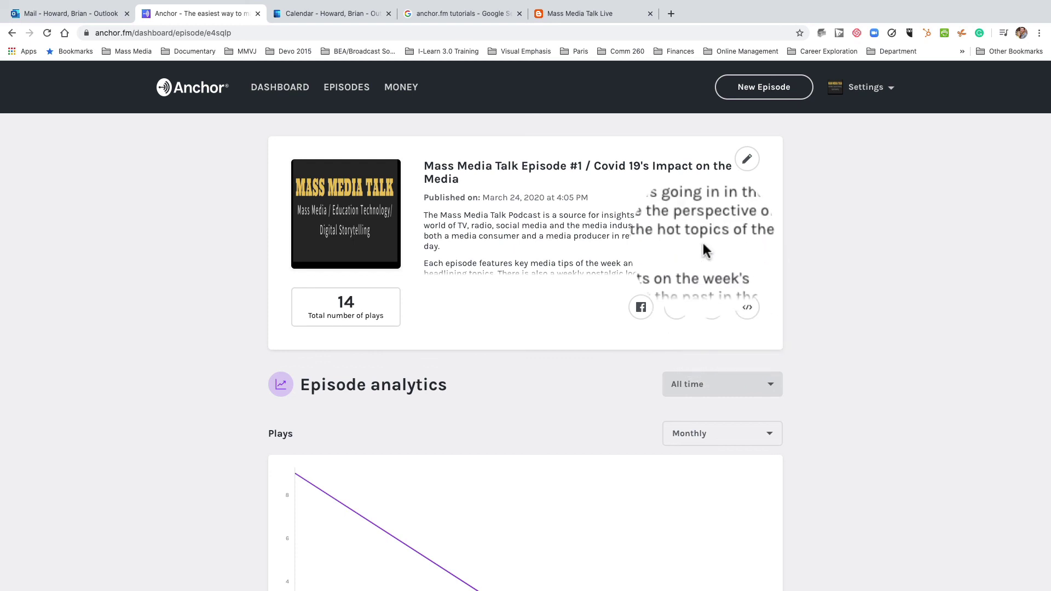
pyautogui.click(713, 311)
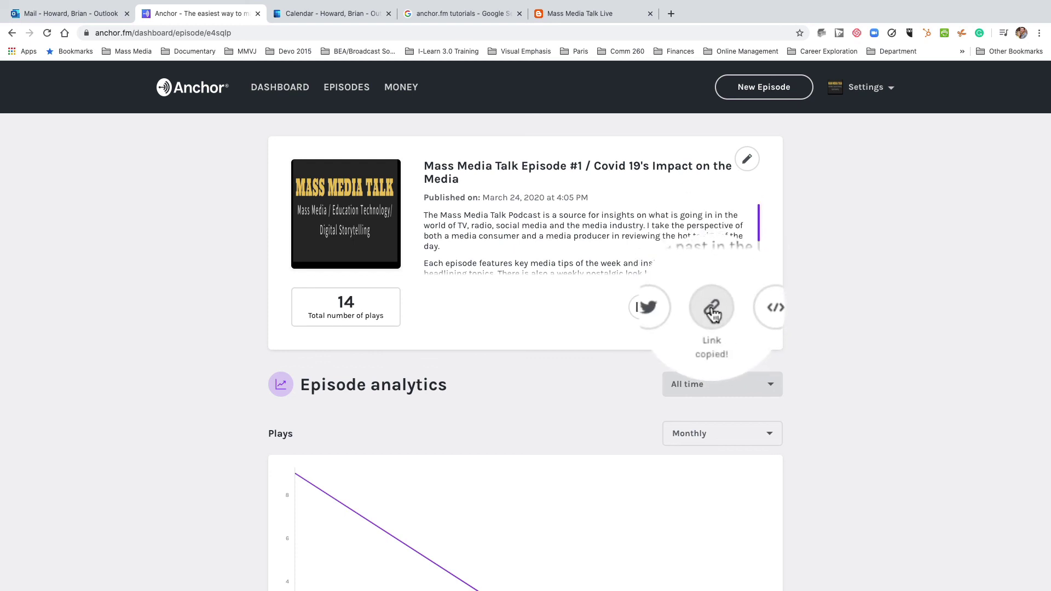
# Step: Load the copied Mass Media Talk Episode #1 link in a new browser tab
pyautogui.click(671, 15)
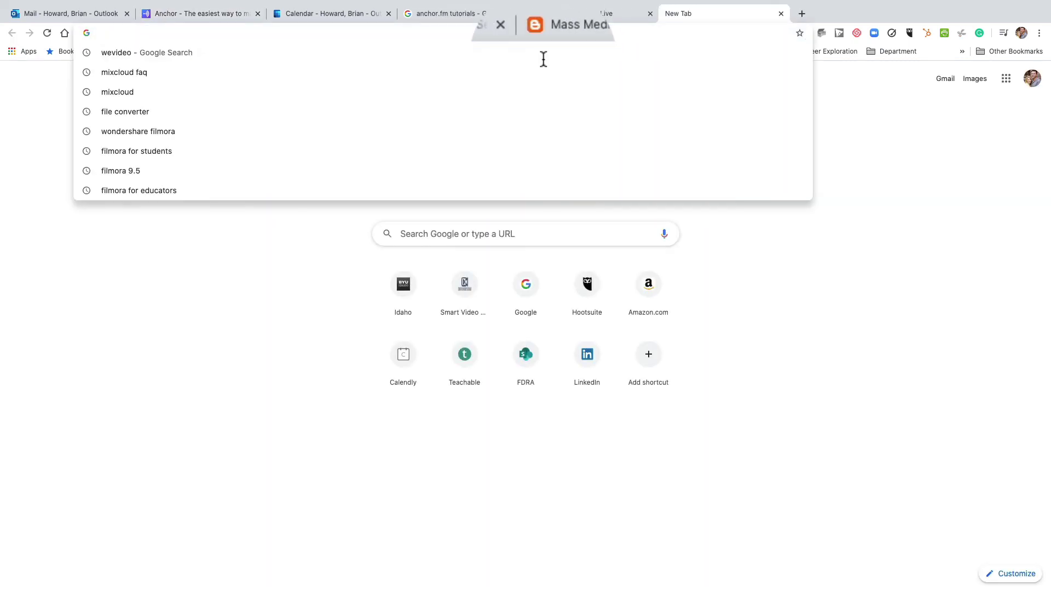
pyautogui.press('super+v')
pyautogui.press('Return')
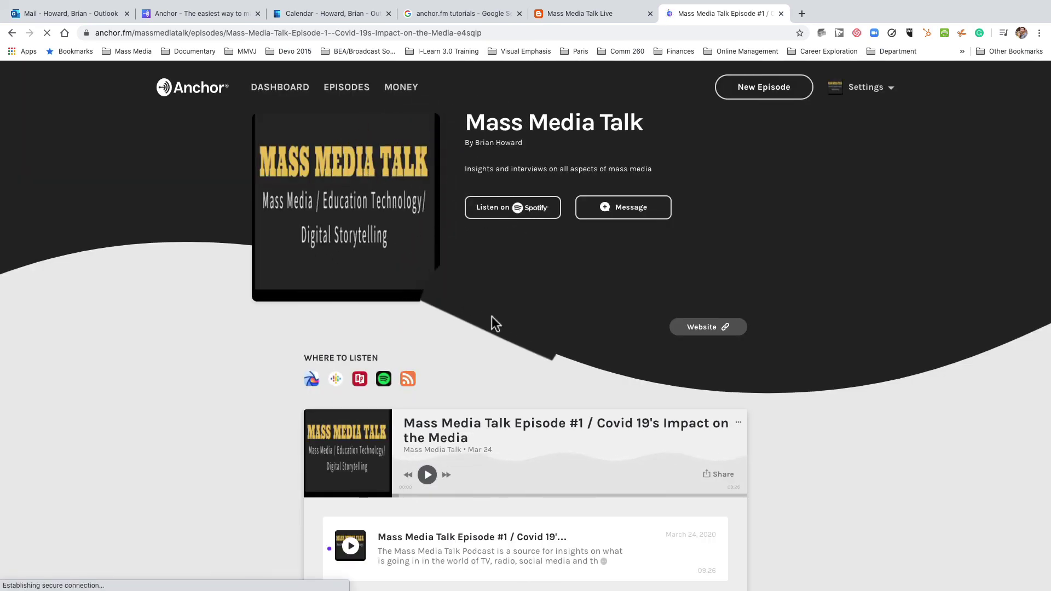
# Step: Play the episode briefly on its public listener page, then pause it
pyautogui.scroll(-3, 454, 301)
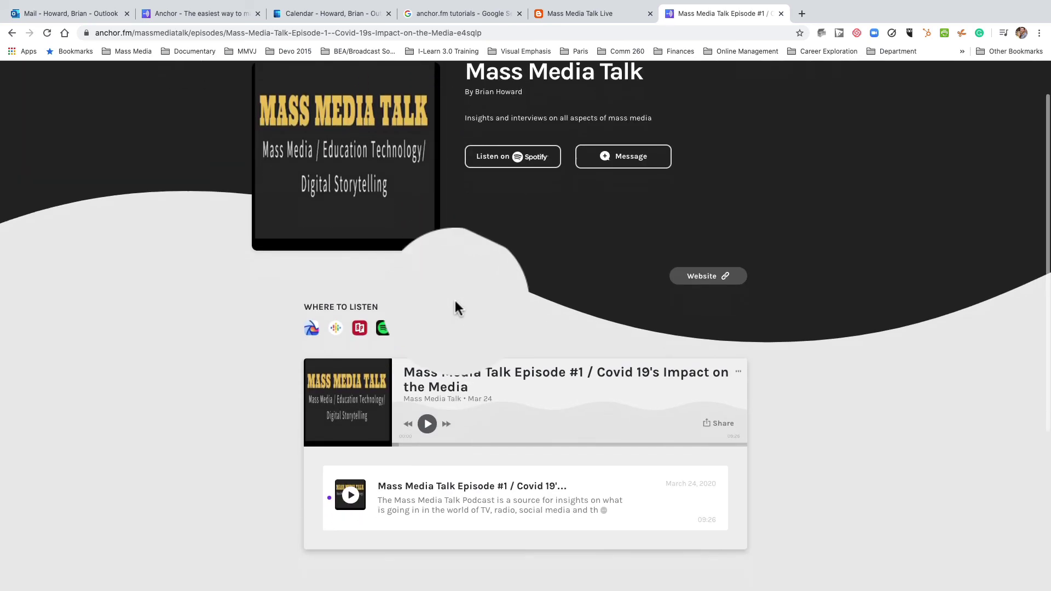
pyautogui.click(430, 360)
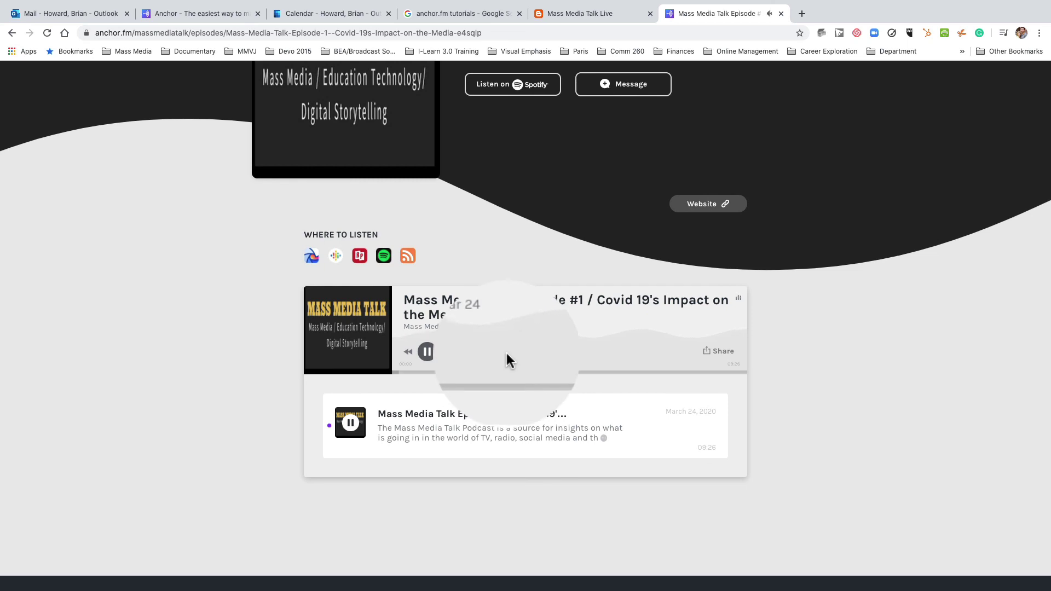
pyautogui.click(427, 353)
pyautogui.scroll(3, 497, 317)
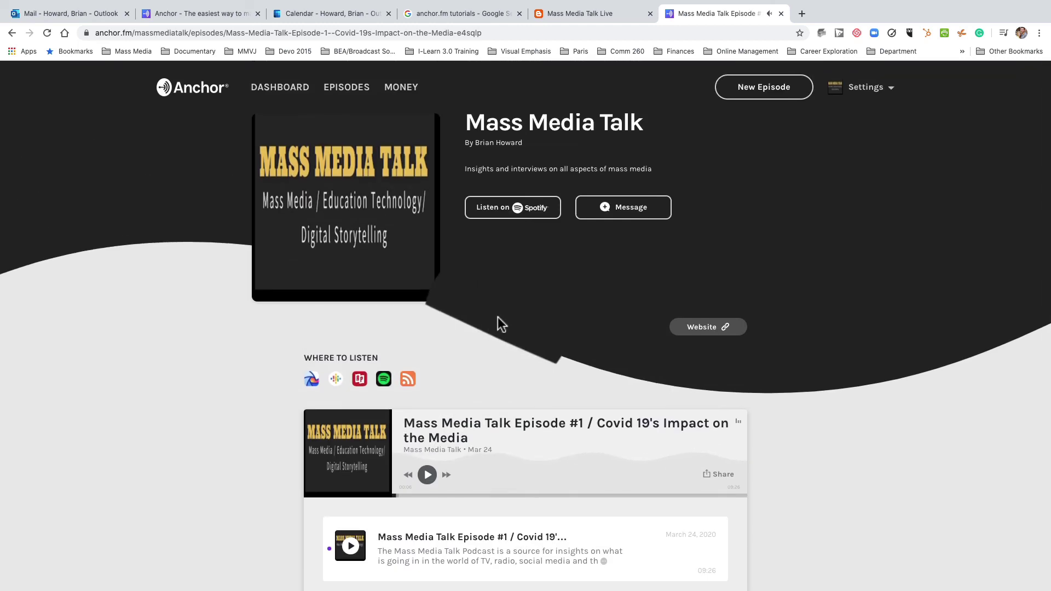